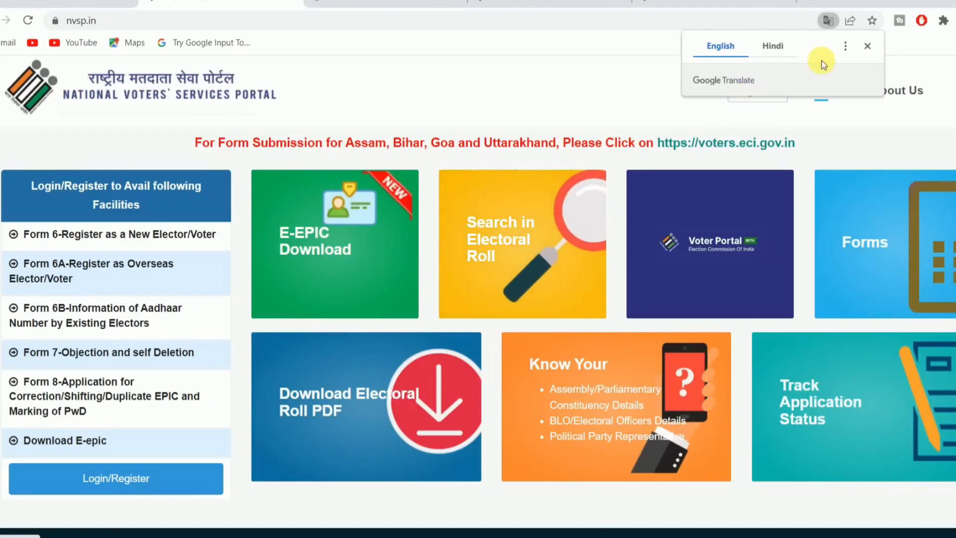
- Open the voters.eci.gov.in portal from the form submission notice for Assam, Bihar, Goa and Uttarakhand
{"action": "left_click", "coordinate": [867, 46]}
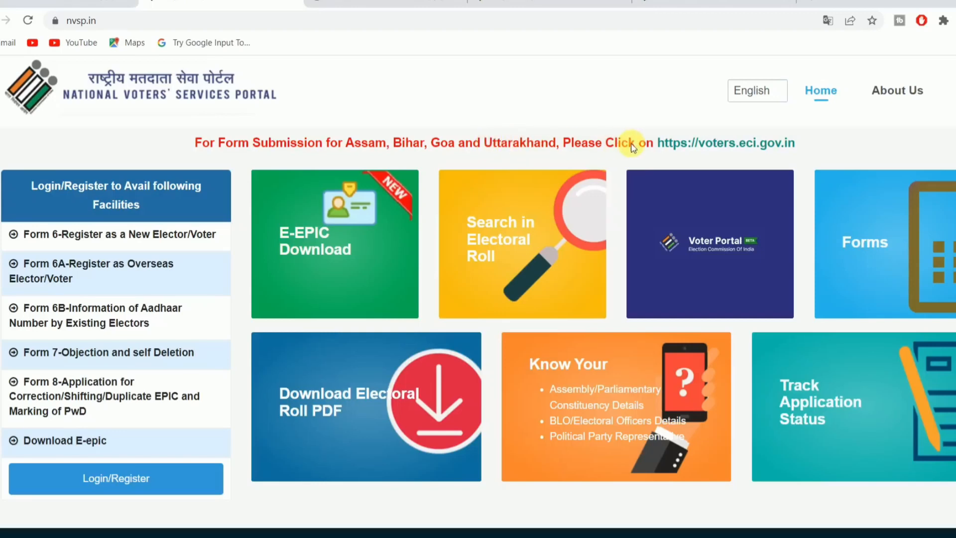
{"action": "left_click", "coordinate": [709, 144]}
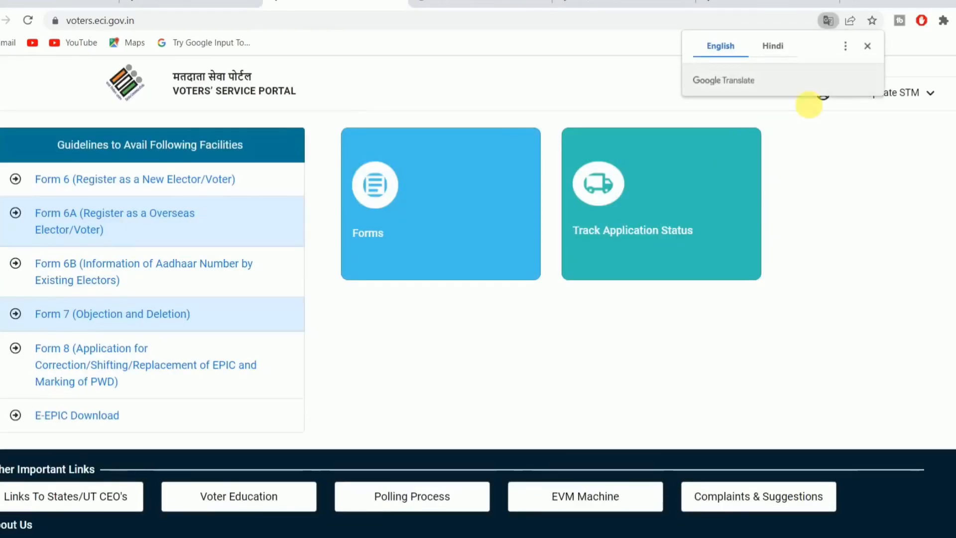
{"action": "left_click", "coordinate": [867, 45]}
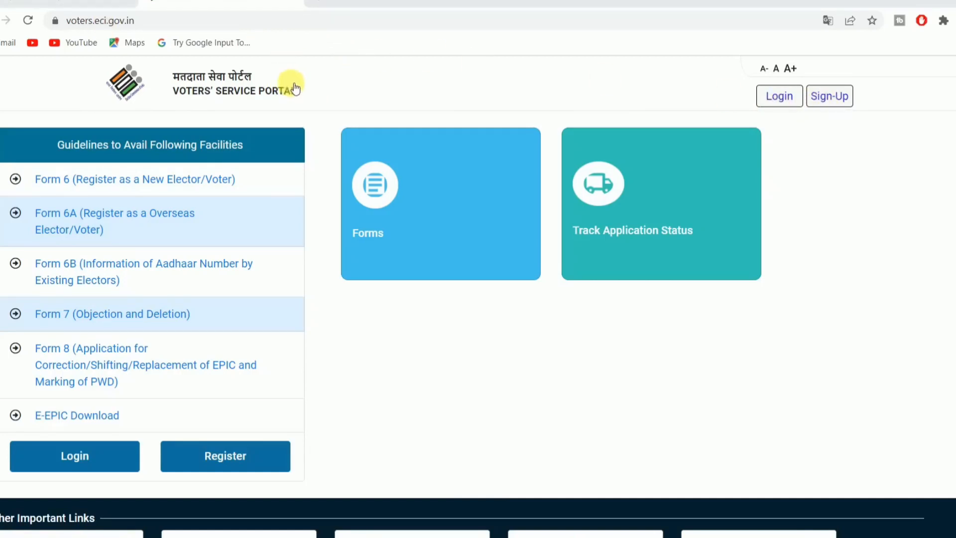
{"action": "left_click", "coordinate": [62, 2]}
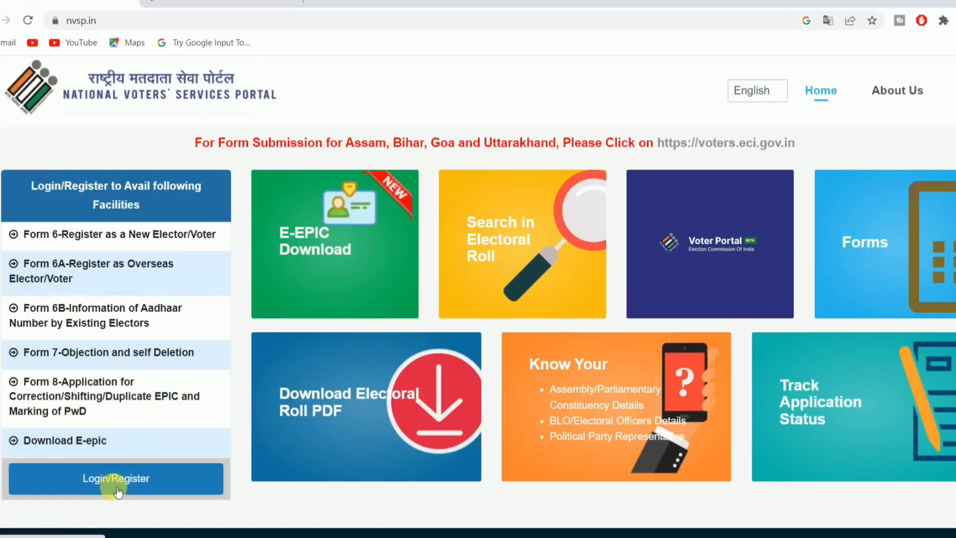
{"action": "left_click", "coordinate": [229, 2]}
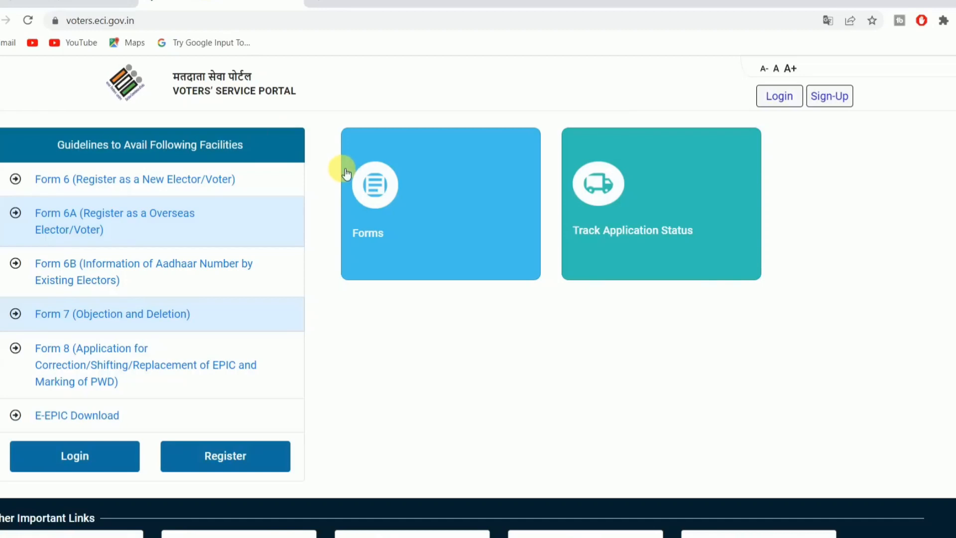
- Start the portal sign-up and verify the mobile number with the captcha and the one-time password
{"action": "left_click", "coordinate": [828, 97]}
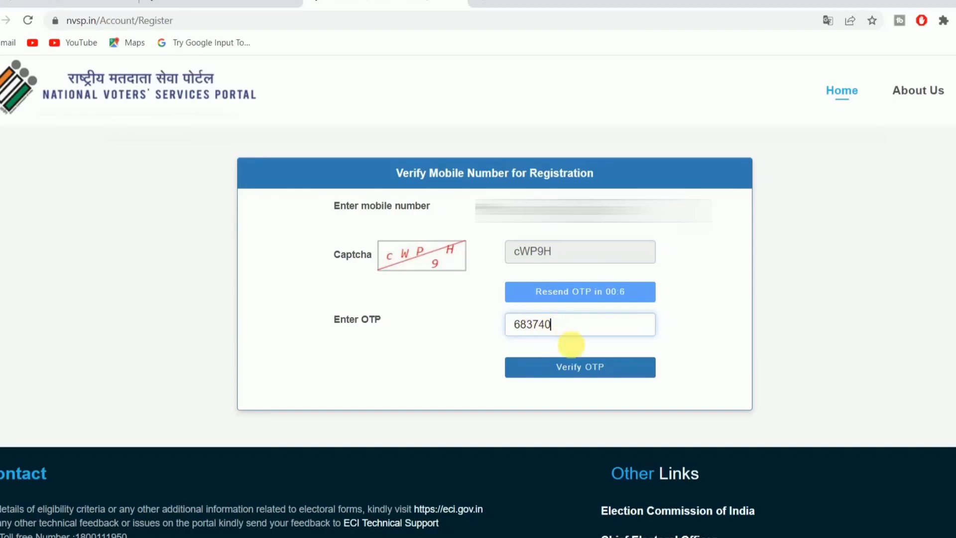
{"action": "left_click", "coordinate": [579, 371]}
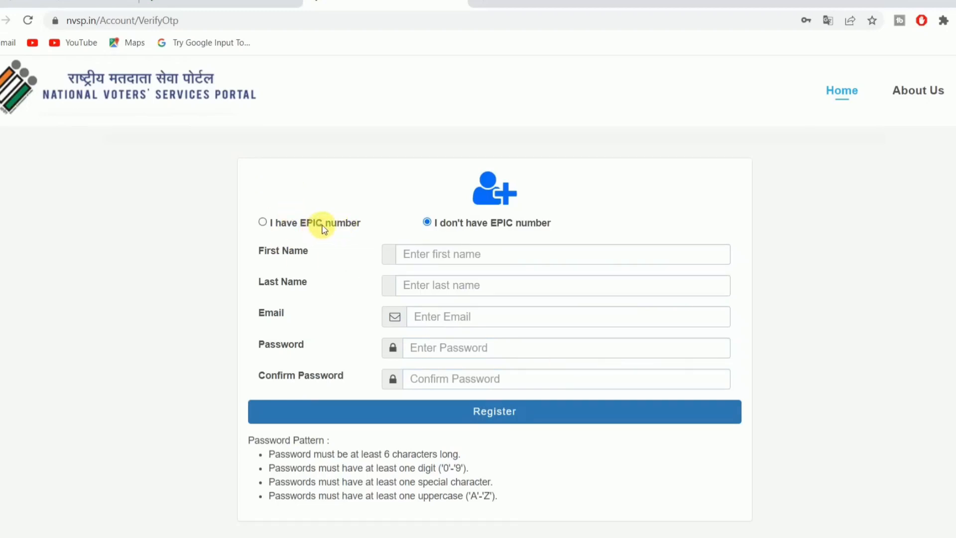
- Compare the registration fields required with an EPIC number and without one
{"action": "left_click", "coordinate": [262, 222]}
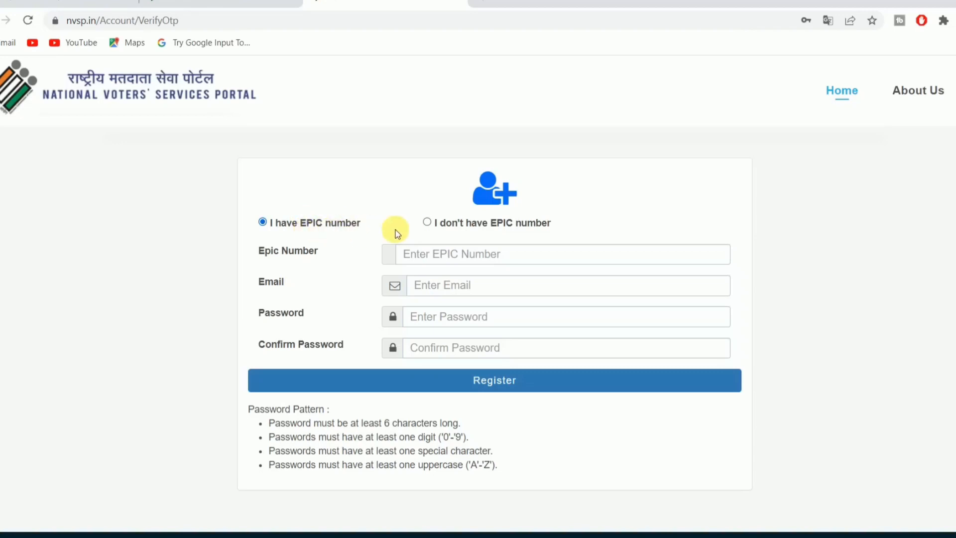
{"action": "left_click", "coordinate": [427, 223]}
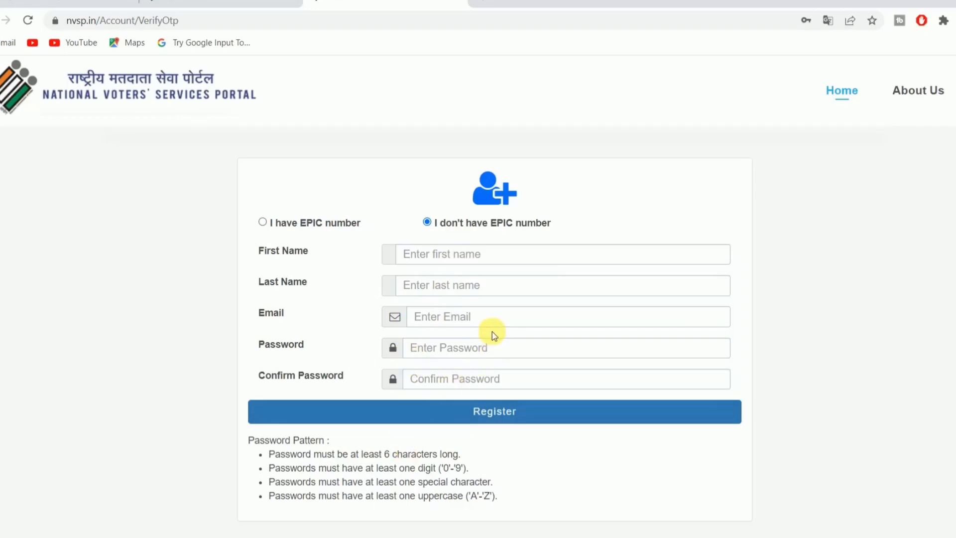
{"action": "left_click", "coordinate": [396, 218]}
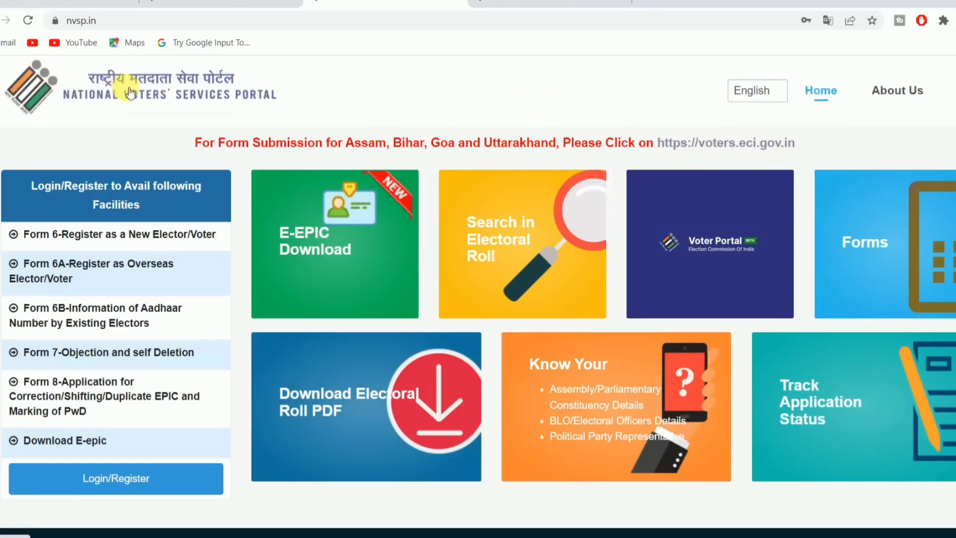
- Log in to the voters.eci.gov.in portal with the prefilled account credentials after verifying the displayed captcha
{"action": "left_click", "coordinate": [709, 144]}
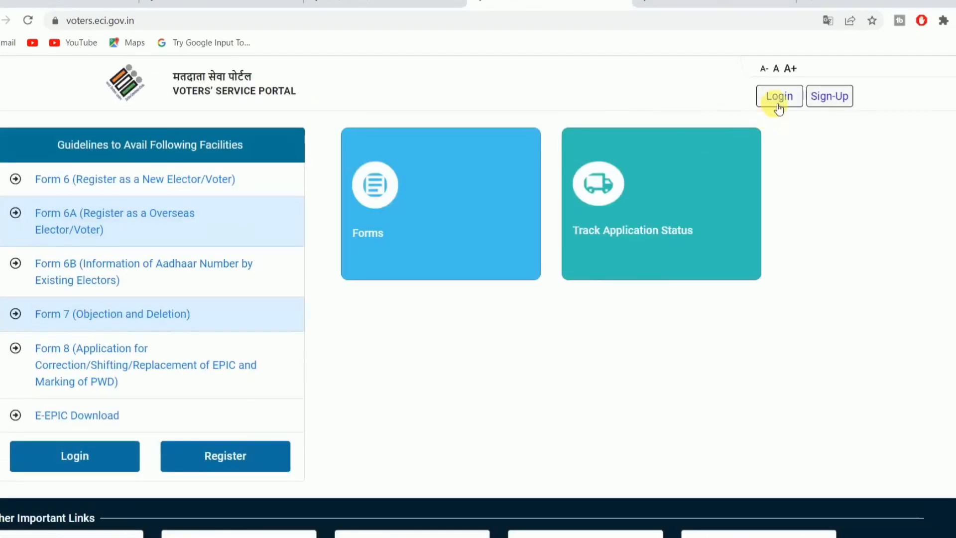
{"action": "left_click", "coordinate": [779, 98]}
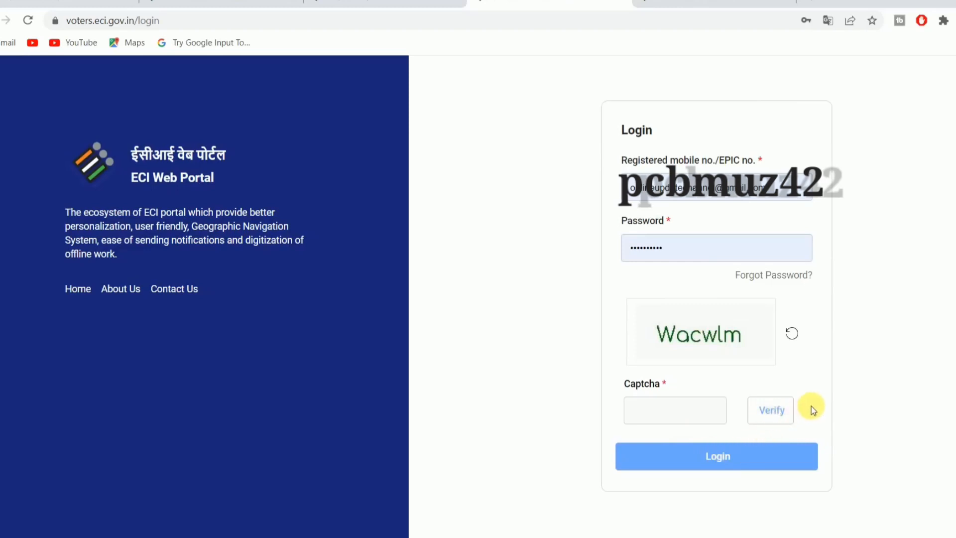
{"action": "type", "text": "Wacwlm"}
{"action": "left_click", "coordinate": [752, 420]}
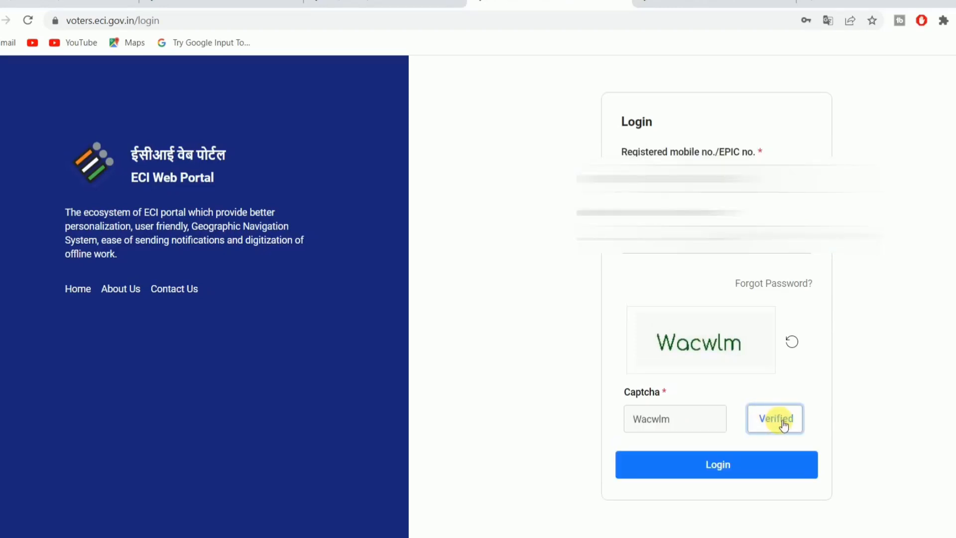
{"action": "left_click", "coordinate": [718, 468]}
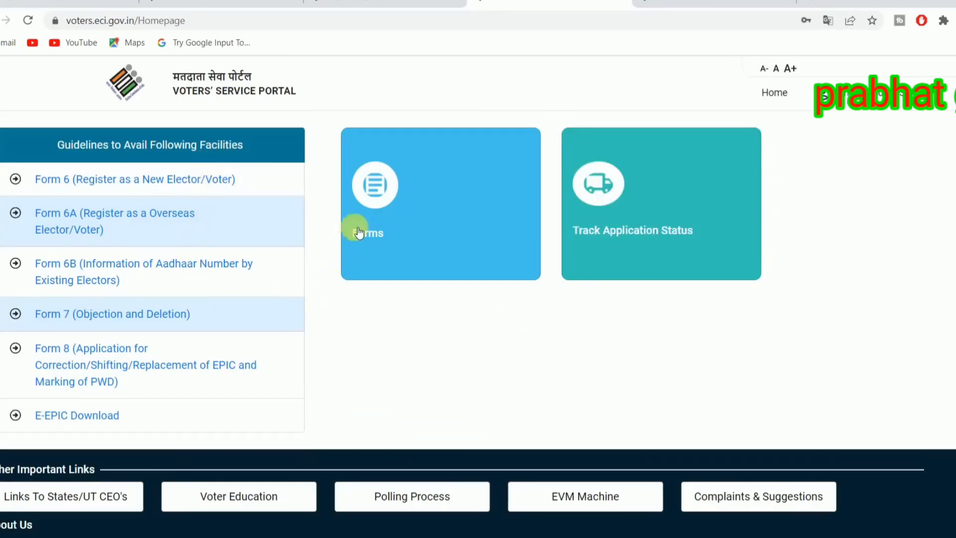
- Open Form 6 for registering as a new voter from the portal's forms
{"action": "left_click", "coordinate": [377, 198]}
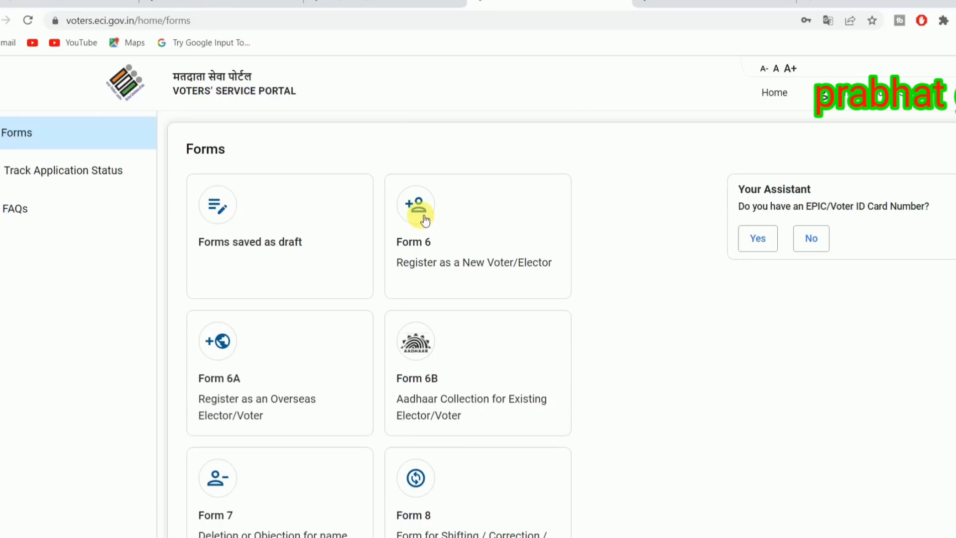
{"action": "scroll", "coordinate": [424, 219], "scroll_direction": "down", "scroll_amount": 1}
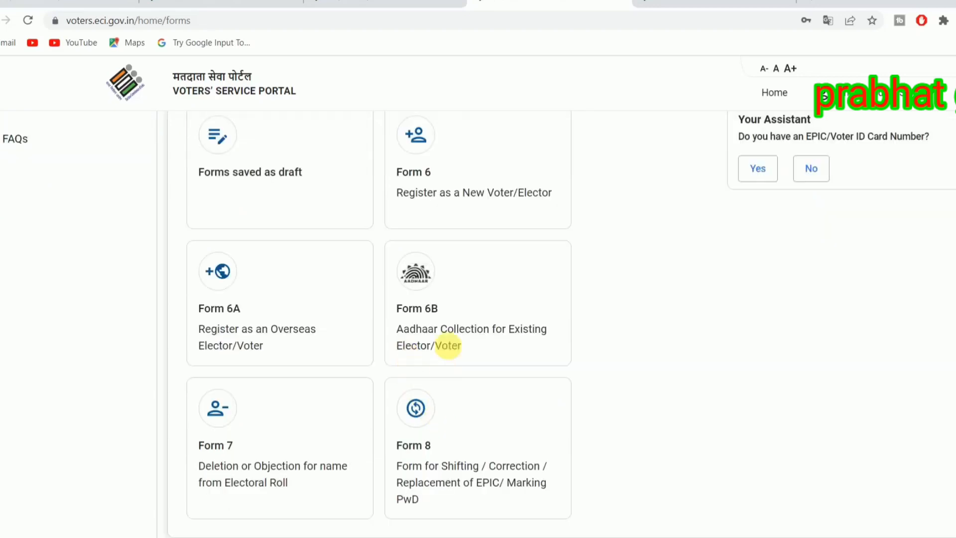
{"action": "left_click", "coordinate": [424, 145]}
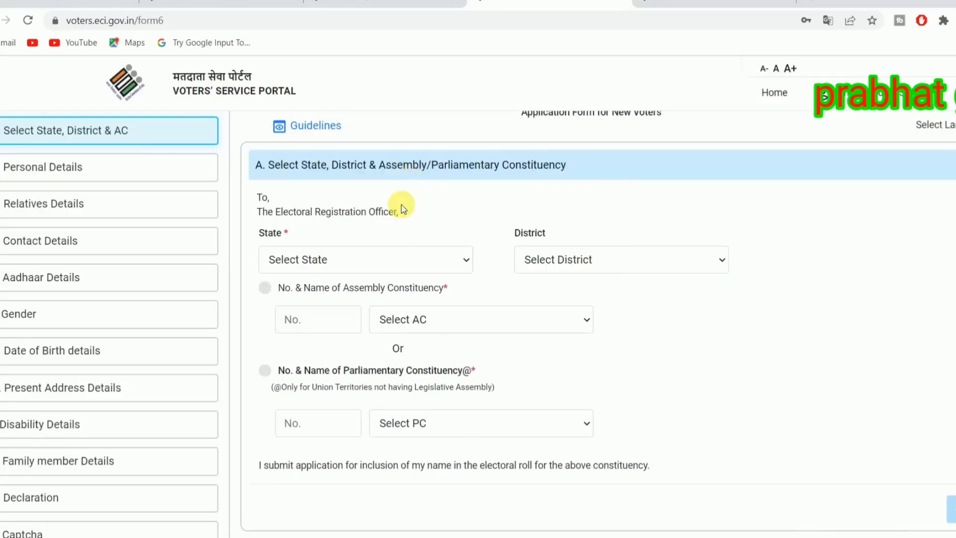
- Set the state to Bihar, the district to SITAMARHI and the assembly constituency to Parihar, completing section A
{"action": "left_click", "coordinate": [310, 258]}
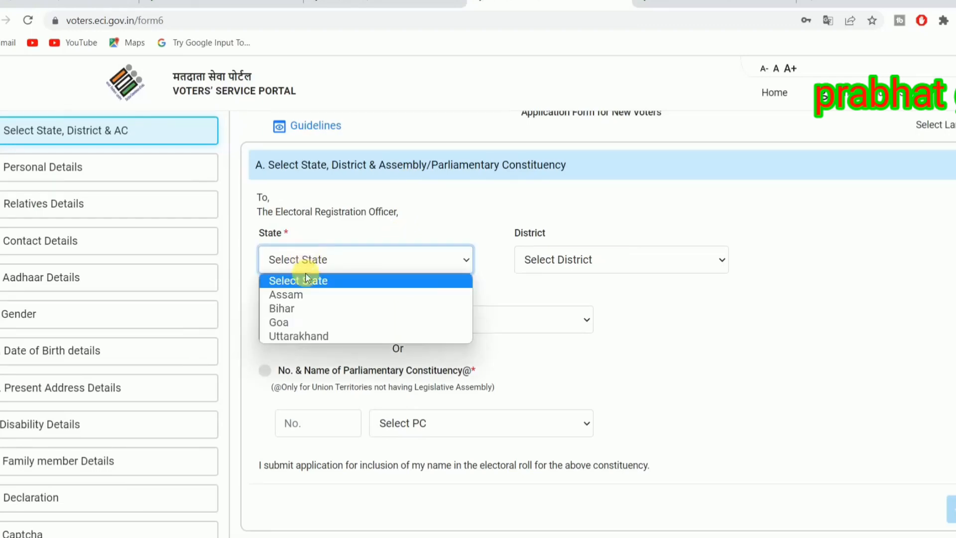
{"action": "left_click", "coordinate": [305, 309]}
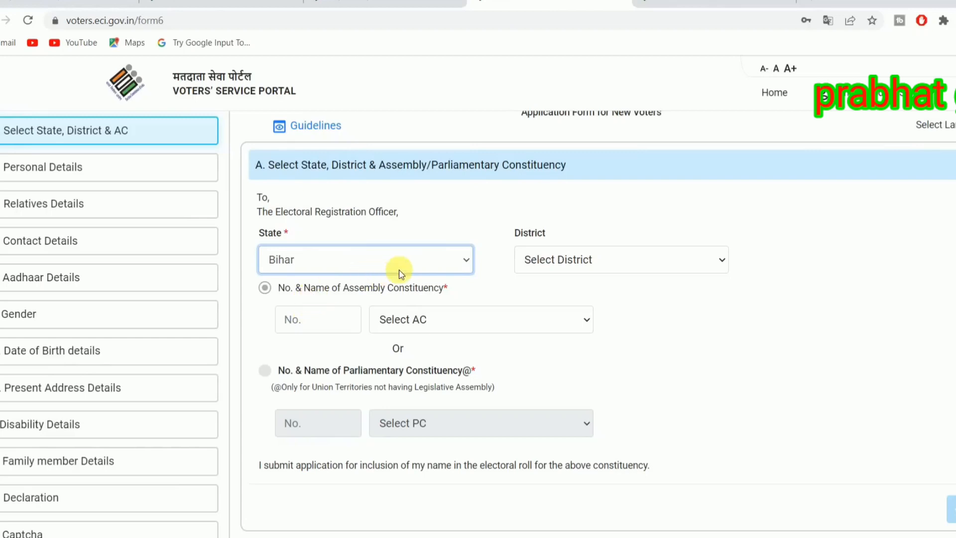
{"action": "left_click", "coordinate": [554, 264]}
{"action": "scroll", "coordinate": [593, 369], "scroll_direction": "down", "scroll_amount": 5}
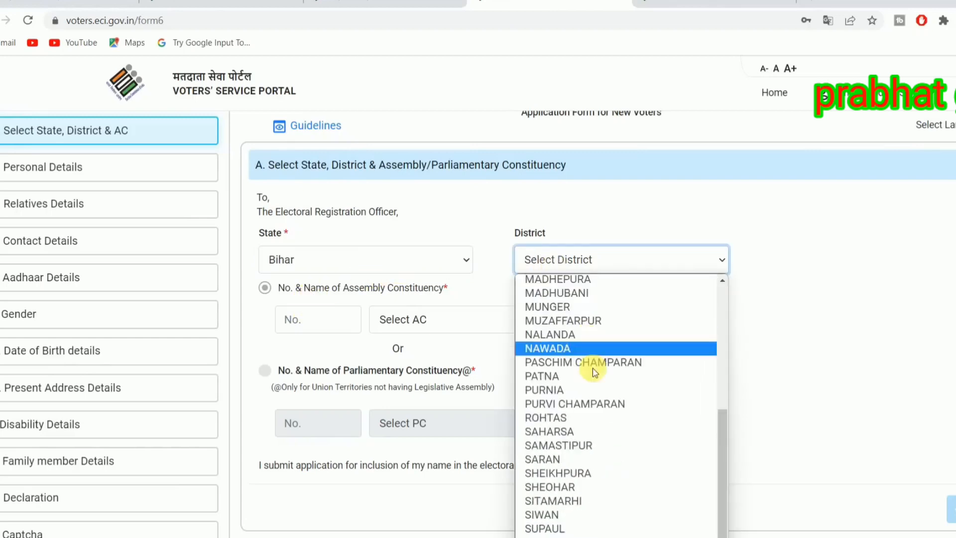
{"action": "left_click", "coordinate": [605, 500]}
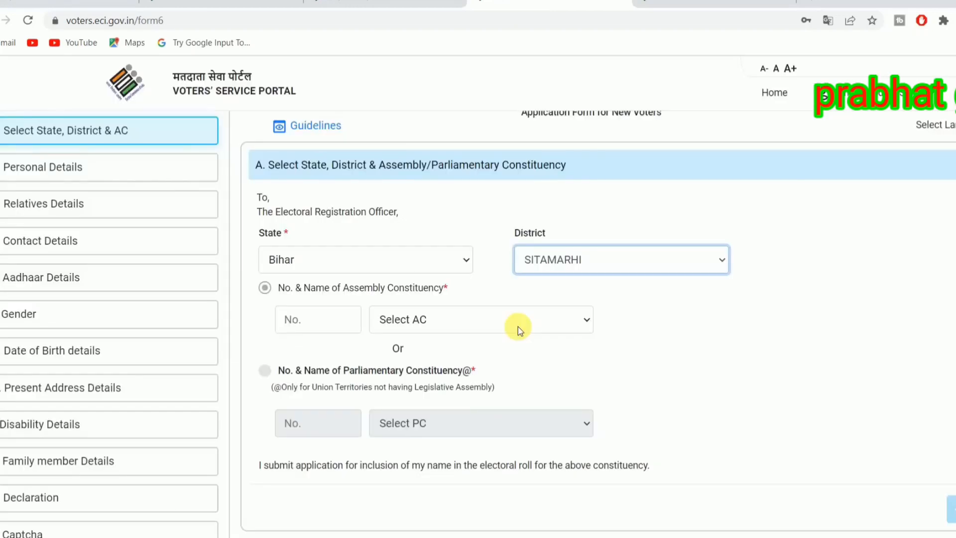
{"action": "scroll", "coordinate": [517, 327], "scroll_direction": "down", "scroll_amount": 1}
{"action": "left_click", "coordinate": [425, 249]}
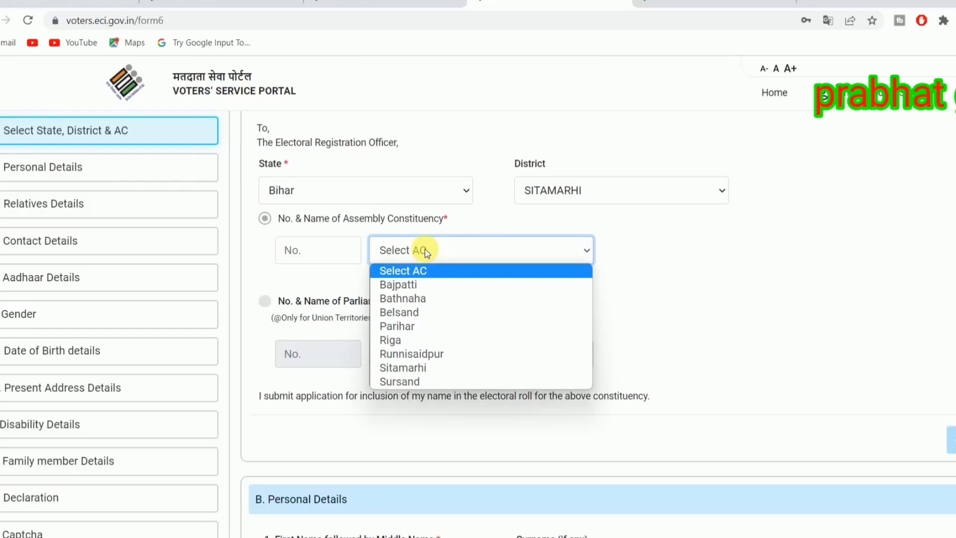
{"action": "left_click", "coordinate": [425, 330]}
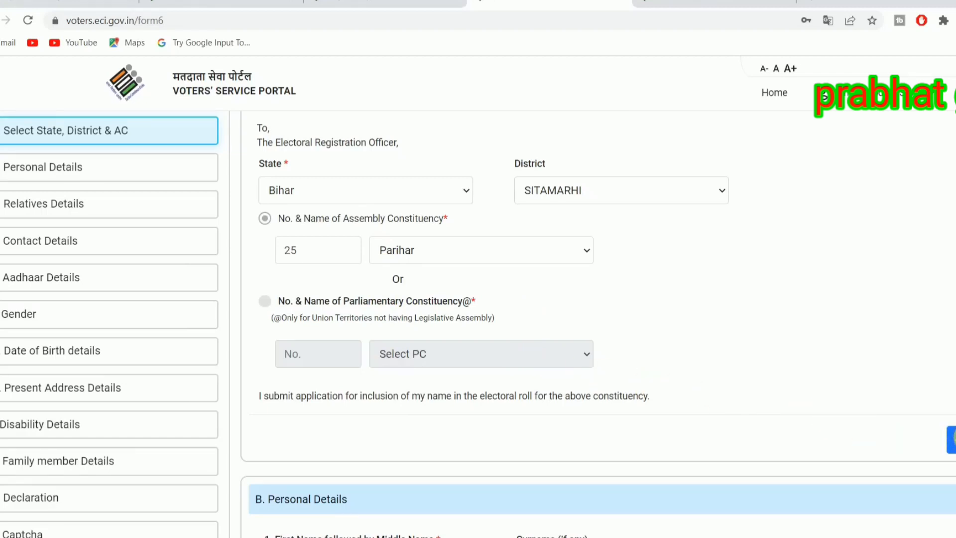
{"action": "left_click", "coordinate": [951, 439]}
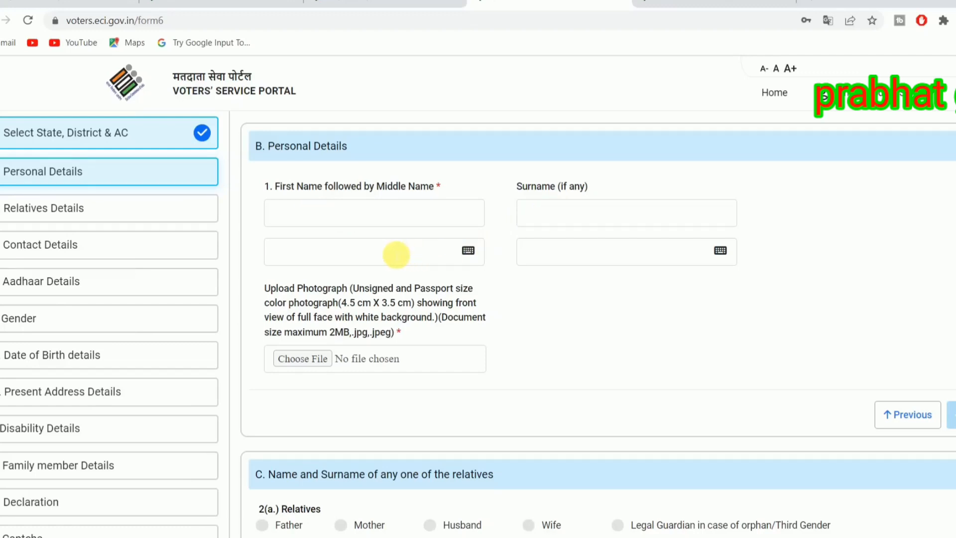
- Complete the Personal Details section with the applicant's name and a photograph cropped to almost its full frame
{"action": "left_click", "coordinate": [359, 256]}
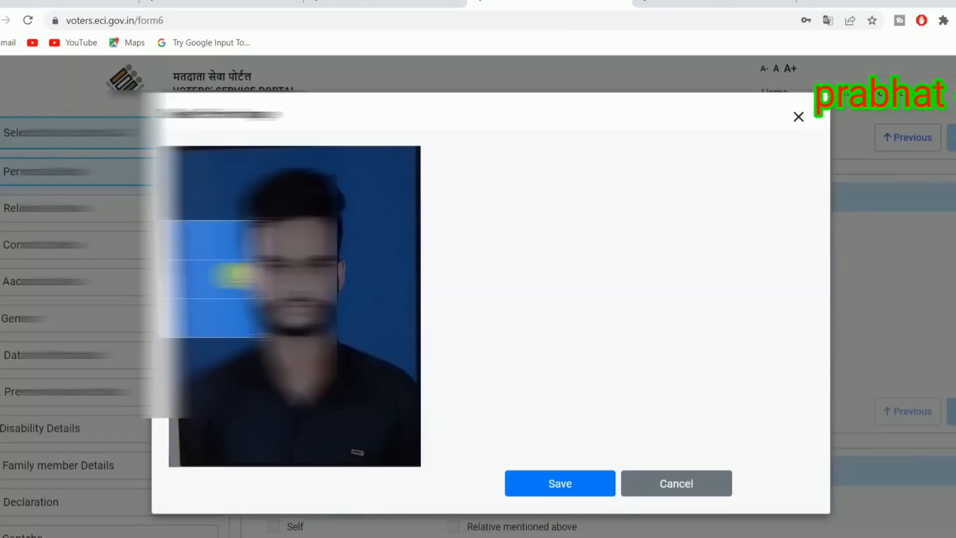
{"action": "left_click_drag", "start_coordinate": [260, 222], "coordinate": [354, 201]}
{"action": "left_click_drag", "start_coordinate": [329, 336], "coordinate": [440, 468]}
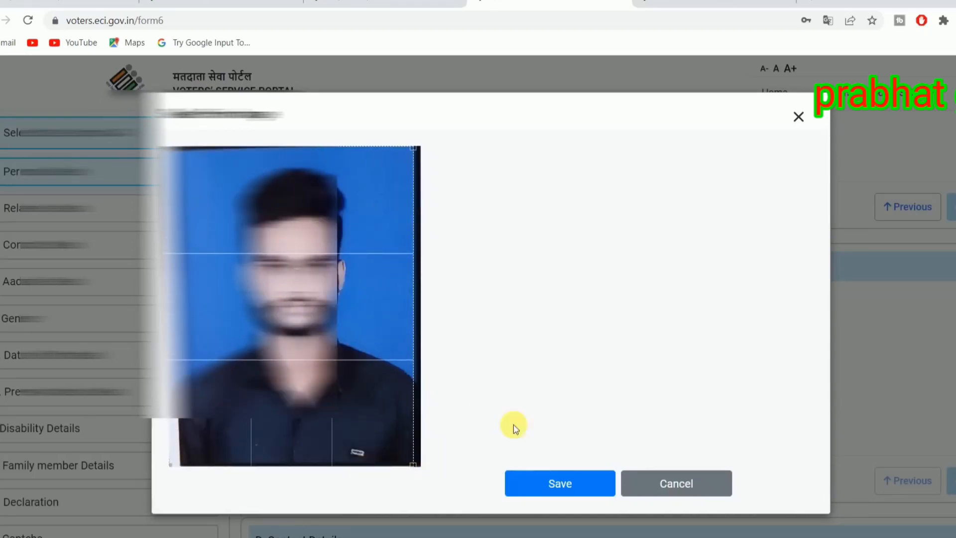
{"action": "left_click", "coordinate": [557, 485]}
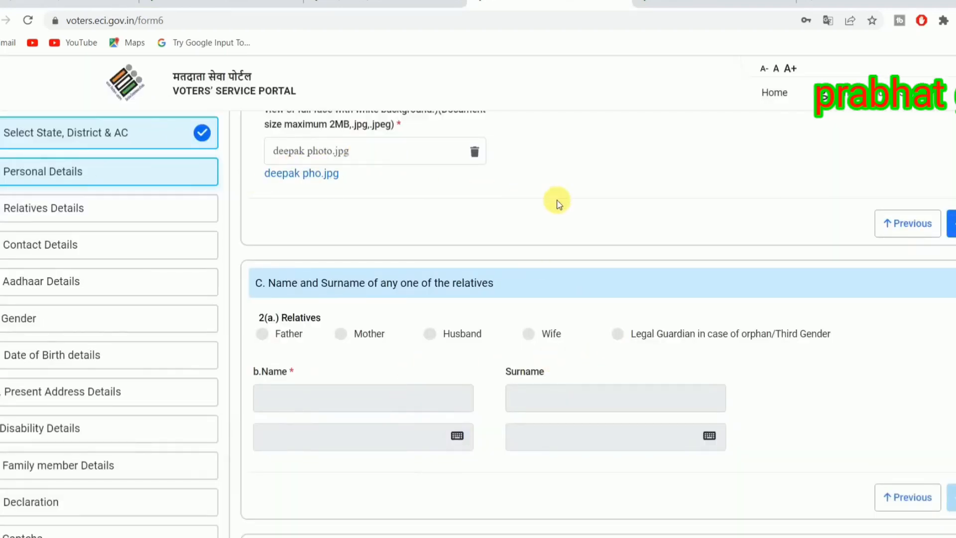
{"action": "left_click", "coordinate": [950, 226]}
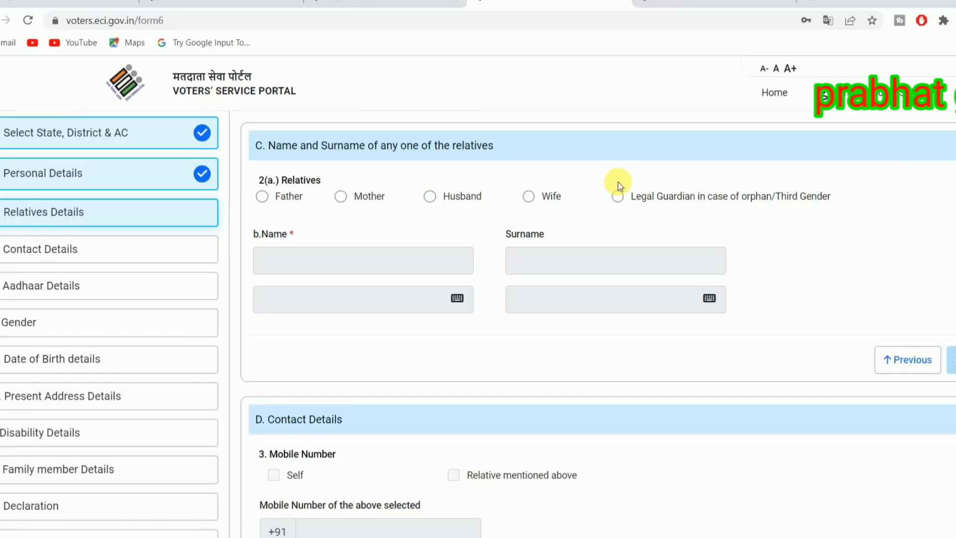
- Choose Father as the relative and enter the name demo in English and डेमो in Hindi
{"action": "left_click", "coordinate": [263, 198]}
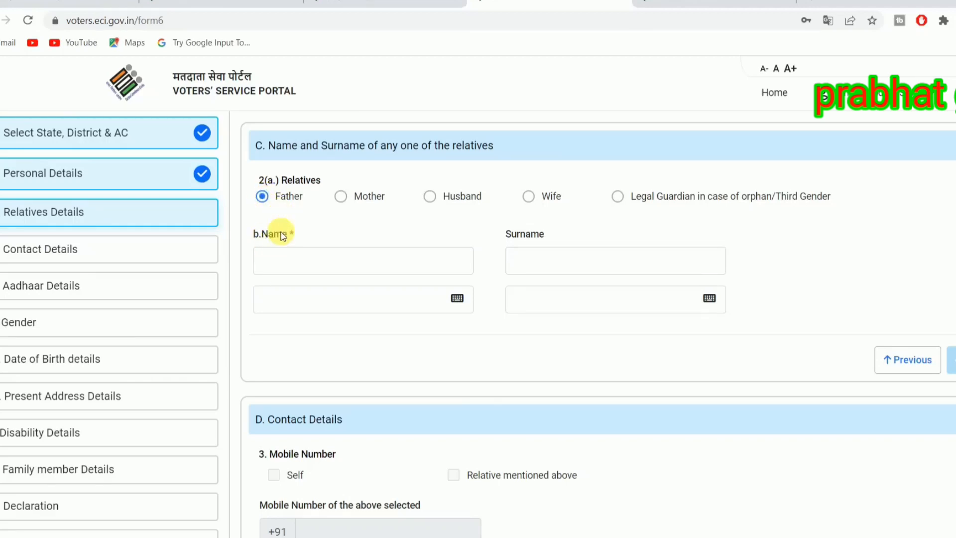
{"action": "left_click", "coordinate": [301, 267]}
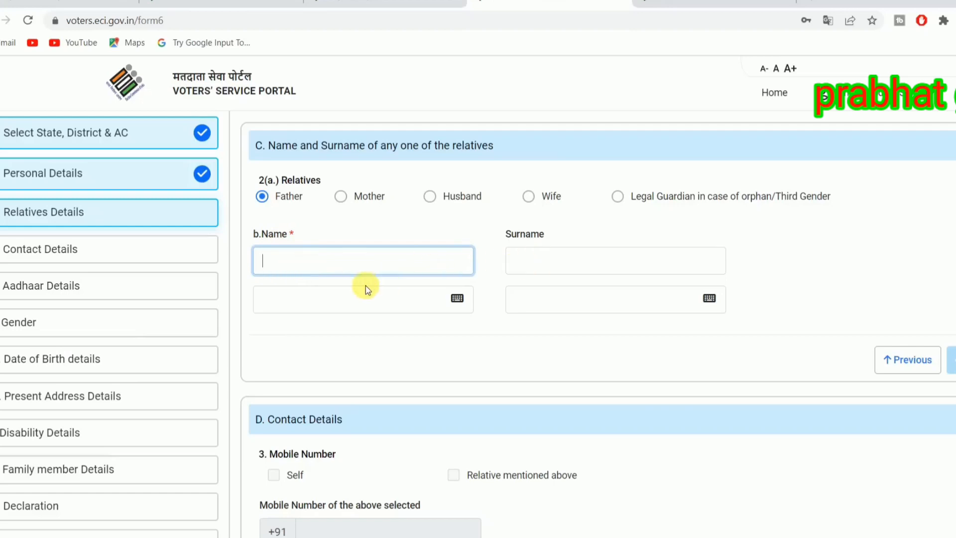
{"action": "type", "text": "demo"}
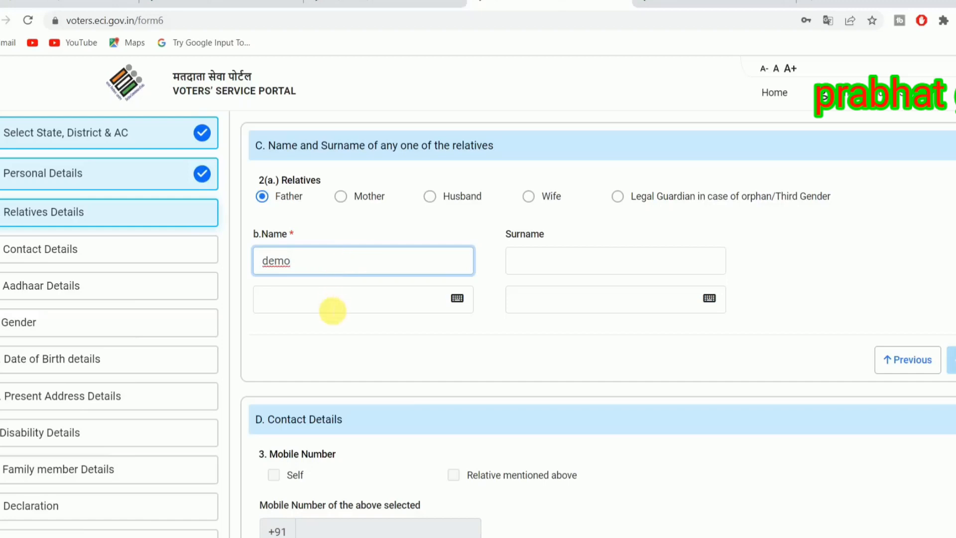
{"action": "left_click", "coordinate": [331, 309]}
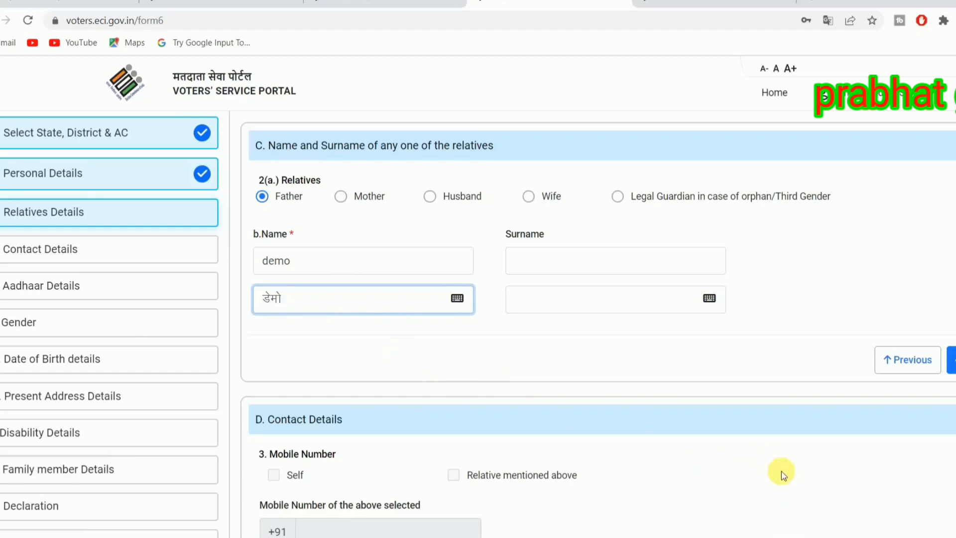
- Switch to Google's English-to-Hindi translator and look up the Hindi spelling of a sample first name
{"action": "key", "text": "super+space"}
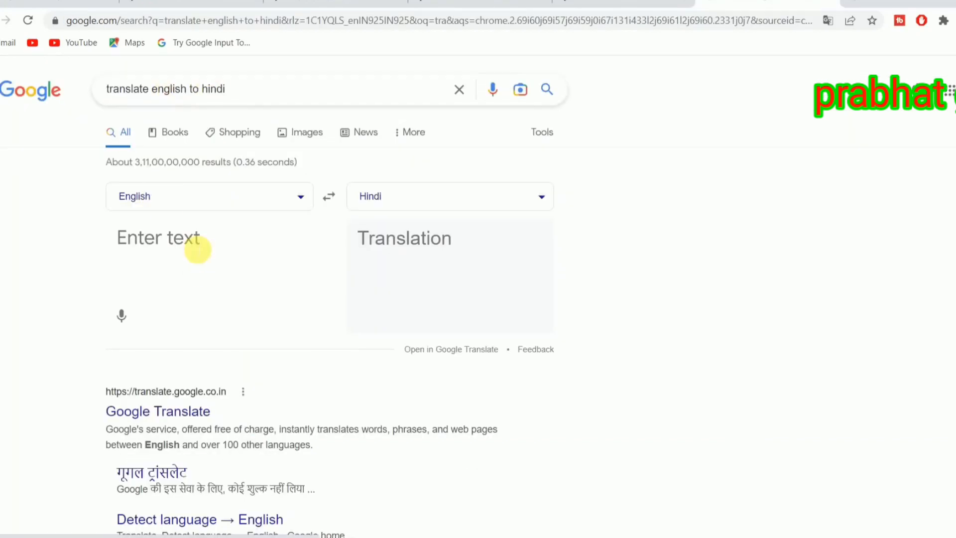
{"action": "left_click", "coordinate": [197, 249]}
{"action": "type", "text": "rahul"}
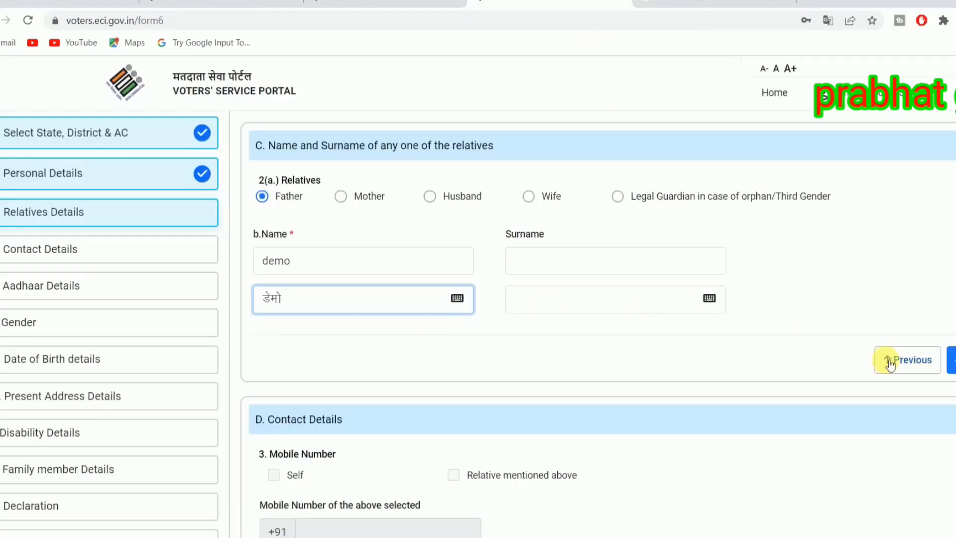
- Submit the Relatives Details section of Form 6 and continue to Contact Details
{"action": "left_click", "coordinate": [953, 359]}
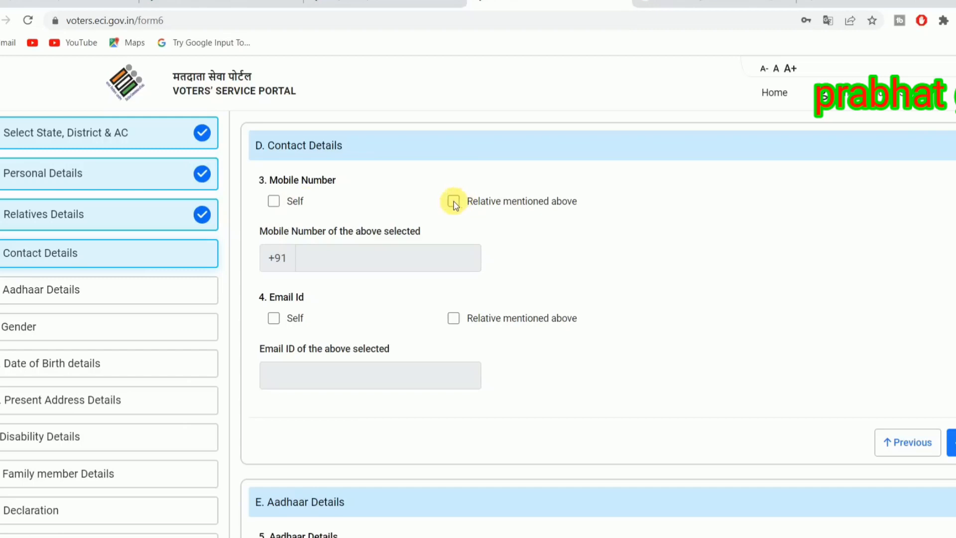
- Mark both the mobile number and the email ID as belonging to Self and continue to Aadhaar Details
{"action": "left_click", "coordinate": [293, 201]}
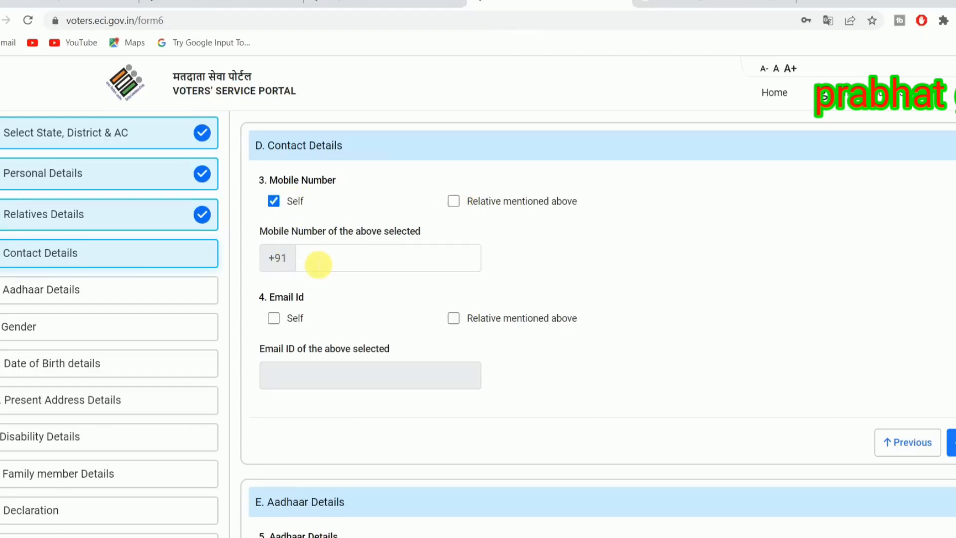
{"action": "left_click", "coordinate": [275, 319]}
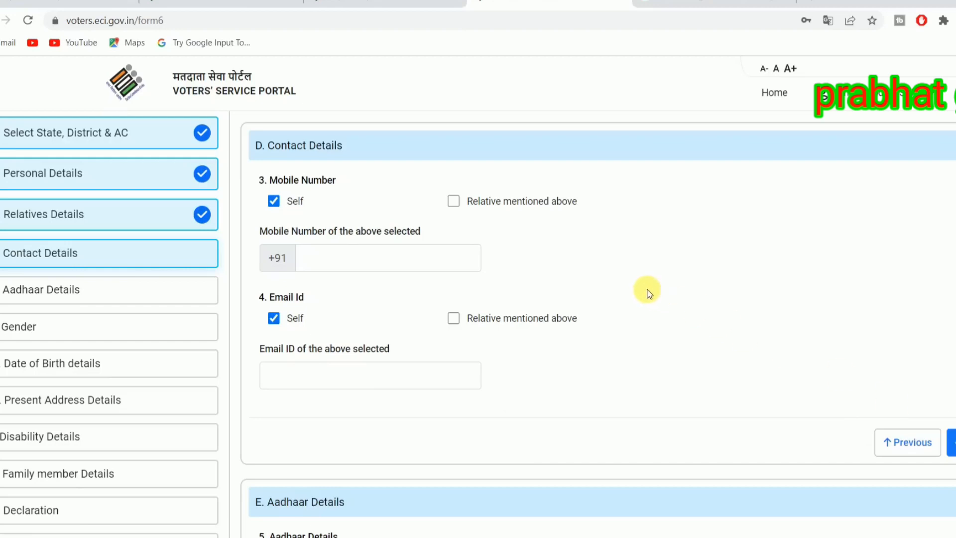
{"action": "scroll", "coordinate": [473, 303], "scroll_direction": "down", "scroll_amount": 6}
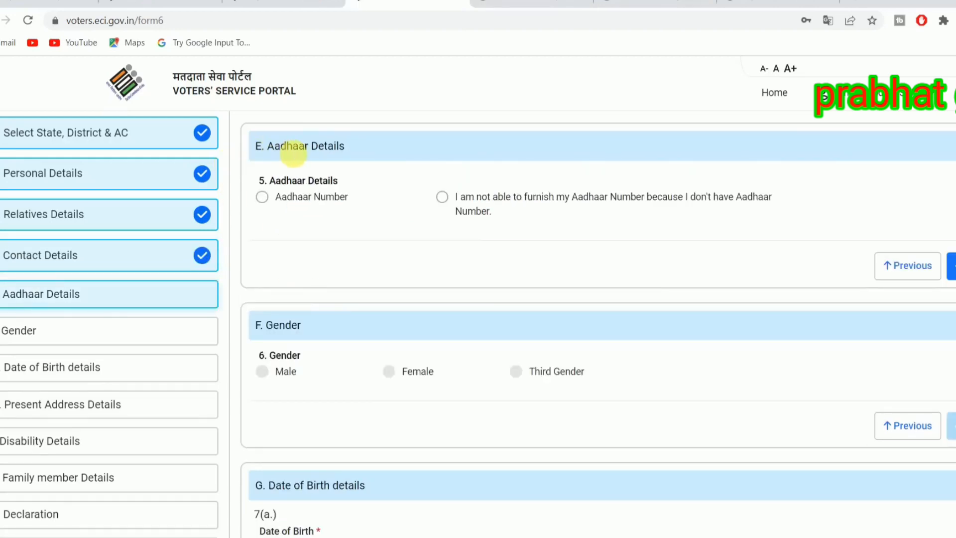
- Declare that the Aadhaar Number cannot be furnished, set the gender to Male and continue to Date of Birth details
{"action": "left_click", "coordinate": [264, 197]}
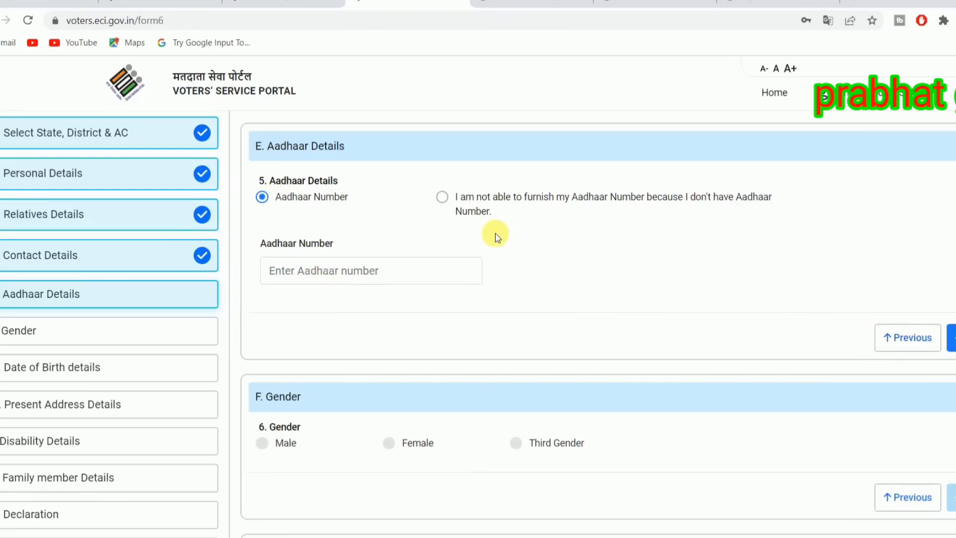
{"action": "left_click", "coordinate": [442, 197]}
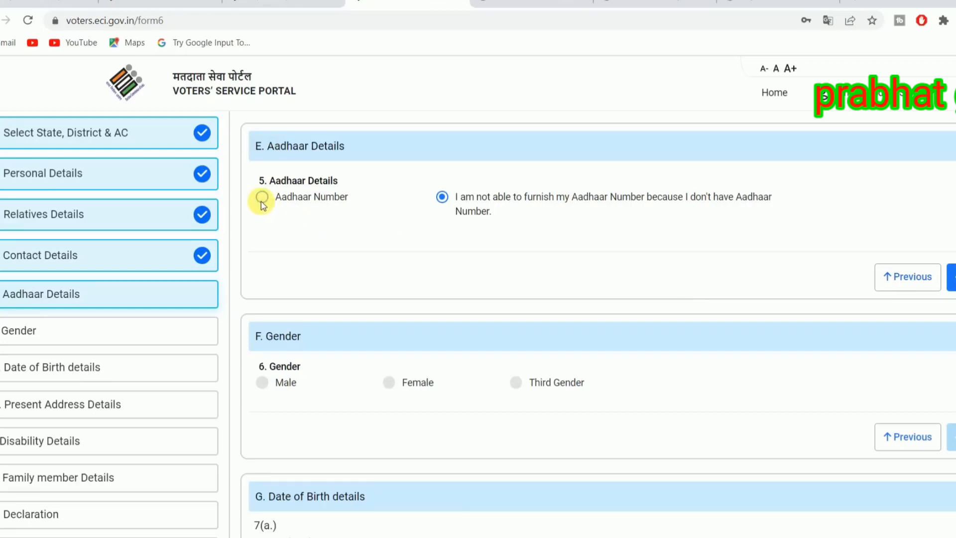
{"action": "scroll", "coordinate": [261, 201], "scroll_direction": "down", "scroll_amount": 4}
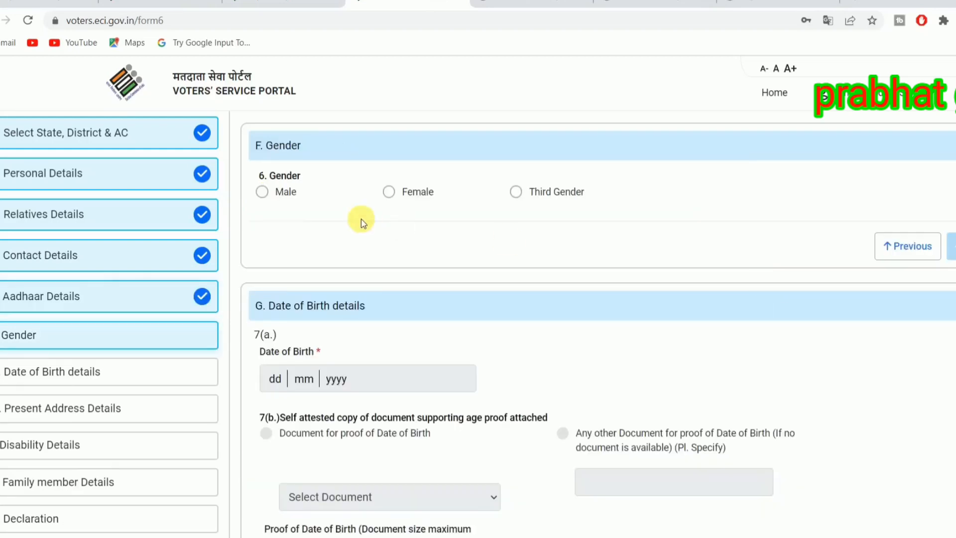
{"action": "left_click", "coordinate": [262, 193]}
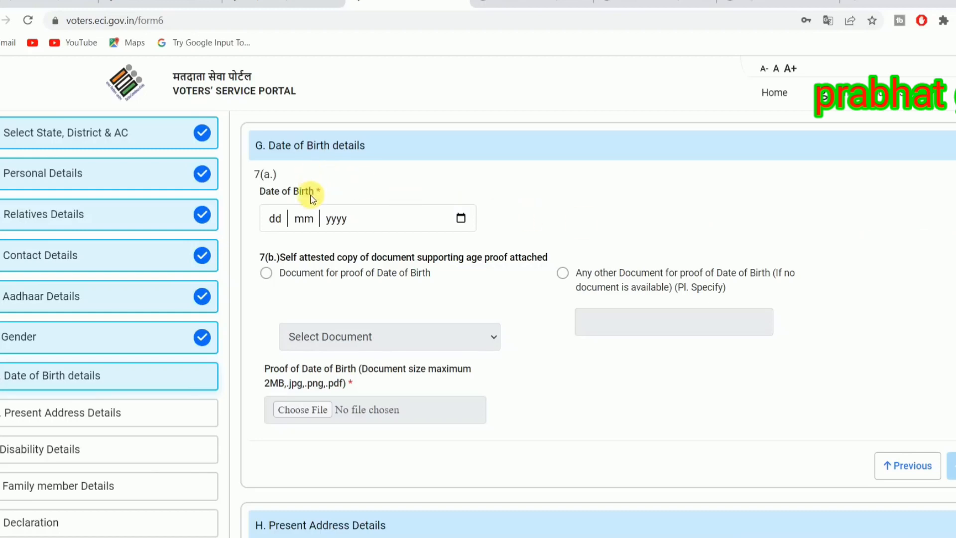
- Enter the applicant's date of birth in the Date of Birth details section
{"action": "left_click", "coordinate": [278, 222]}
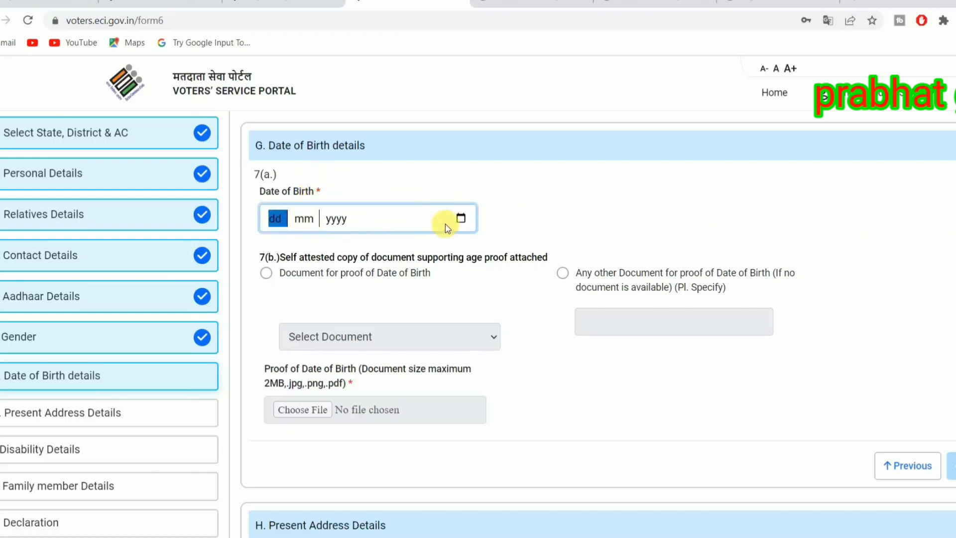
{"action": "left_click", "coordinate": [461, 219]}
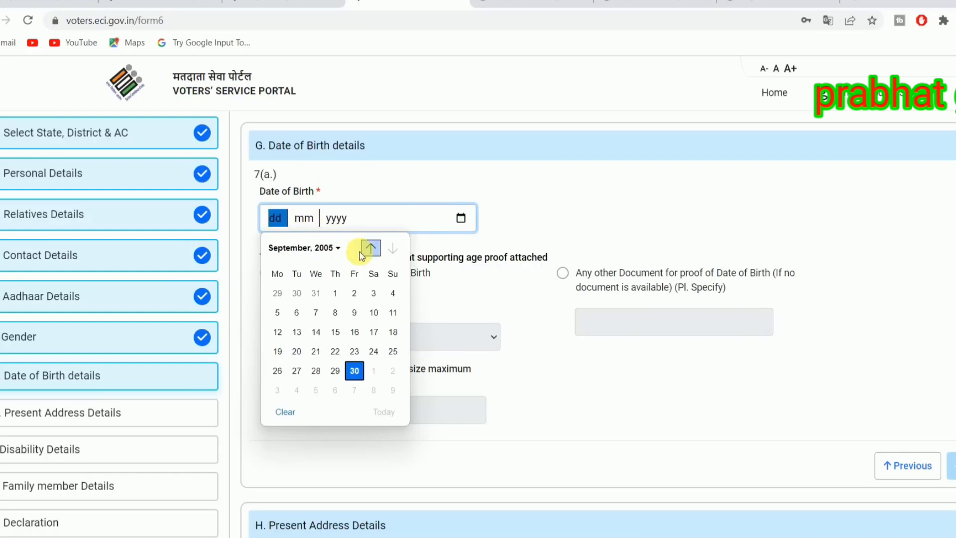
{"action": "left_click", "coordinate": [326, 247]}
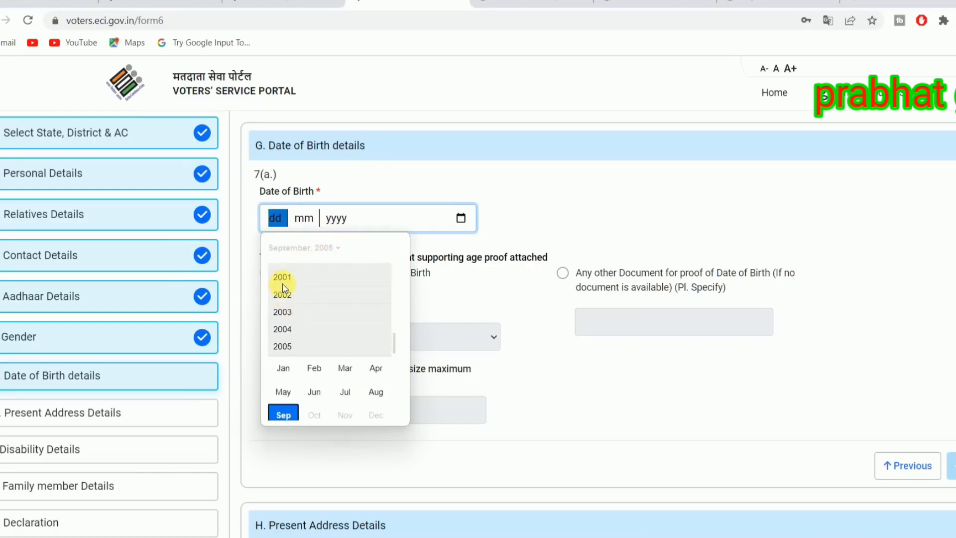
{"action": "left_click", "coordinate": [282, 282]}
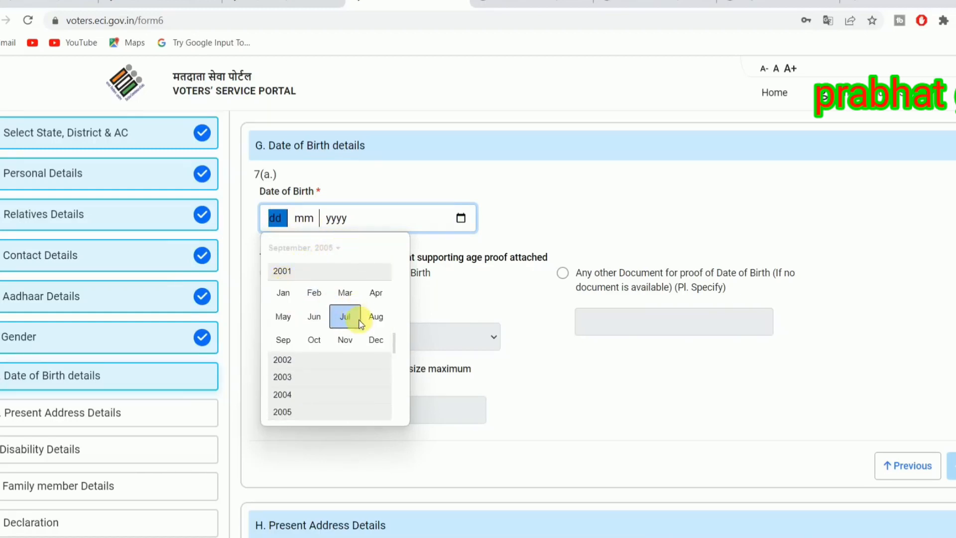
{"action": "left_click", "coordinate": [326, 302]}
{"action": "left_click", "coordinate": [316, 370]}
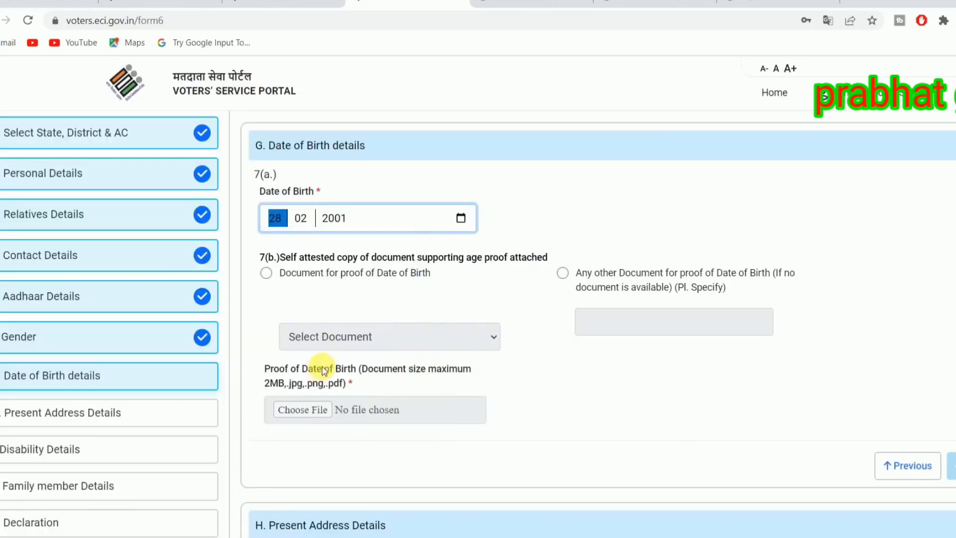
{"action": "left_click", "coordinate": [338, 282]}
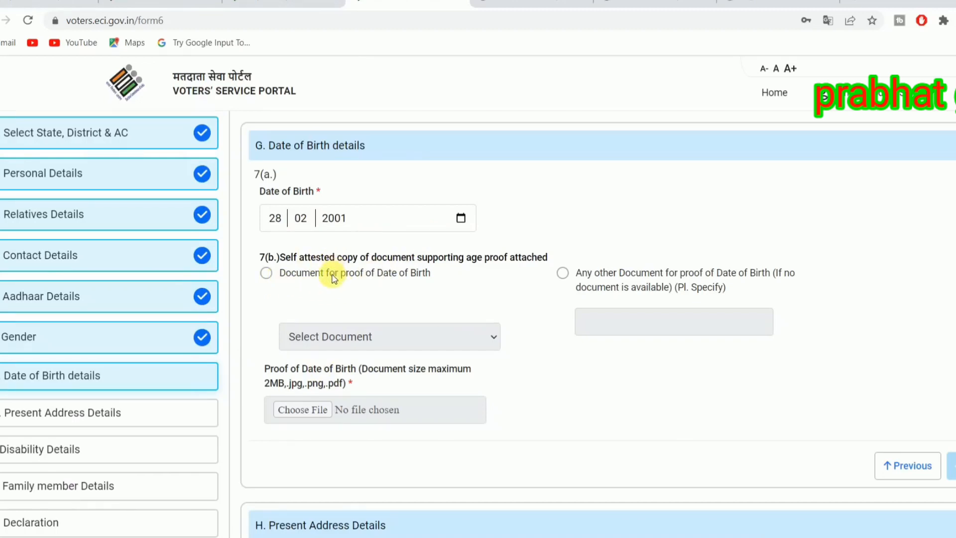
- Set the date-of-birth proof to the option for any other document and continue to Present Address Details
{"action": "left_click", "coordinate": [268, 273]}
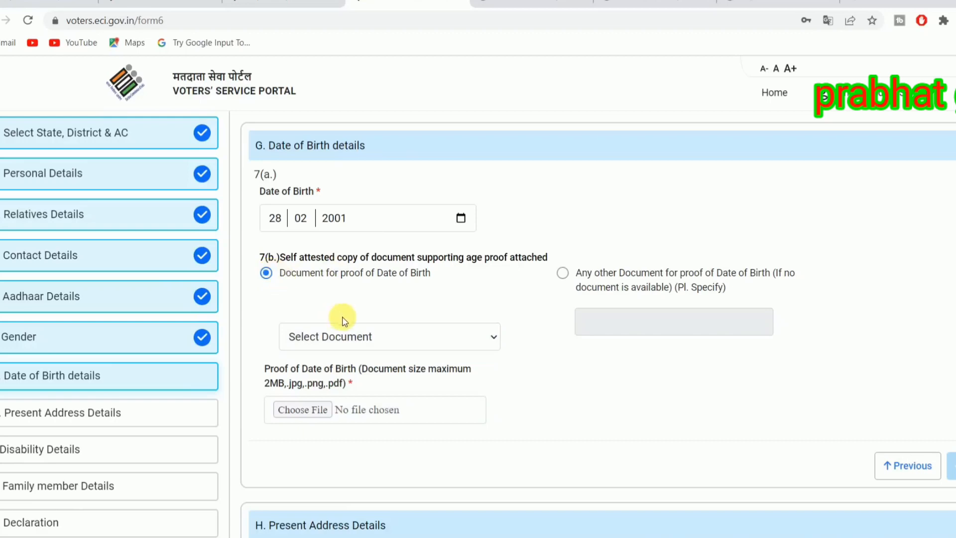
{"action": "left_click", "coordinate": [355, 339]}
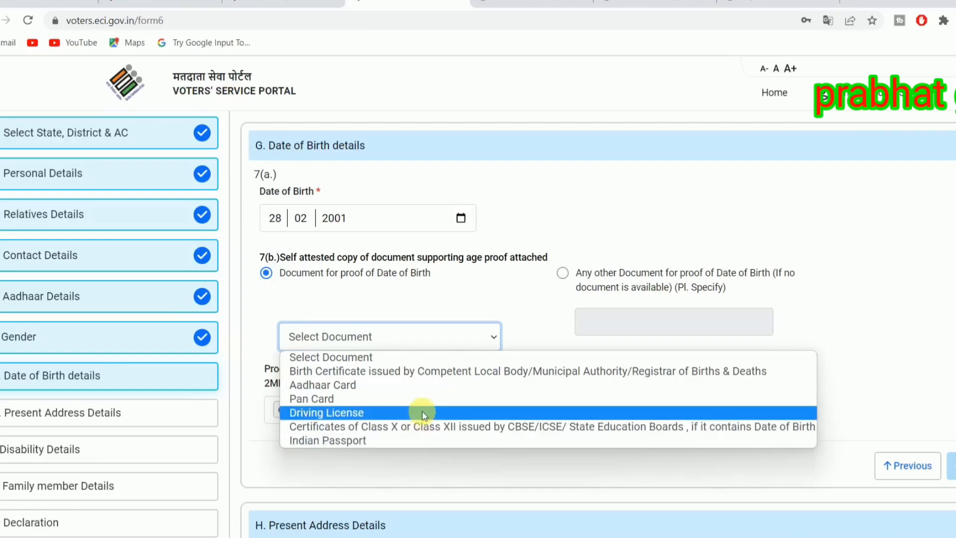
{"action": "left_click", "coordinate": [429, 384]}
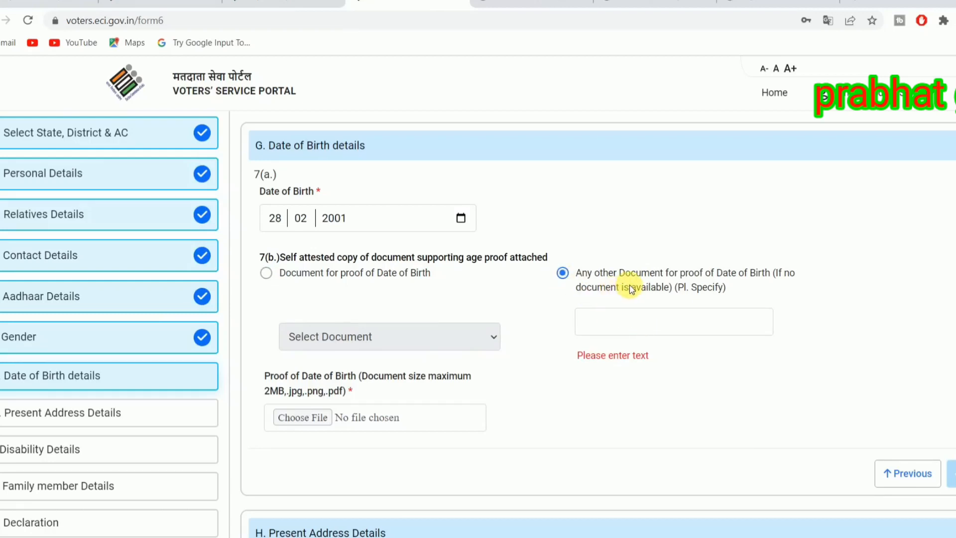
{"action": "left_click", "coordinate": [615, 327]}
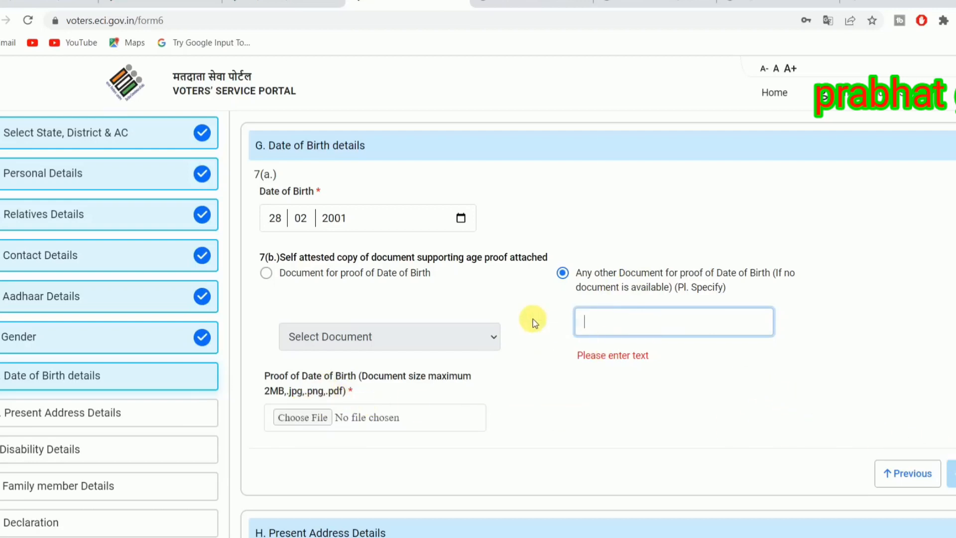
{"action": "scroll", "coordinate": [532, 319], "scroll_direction": "down", "scroll_amount": 5}
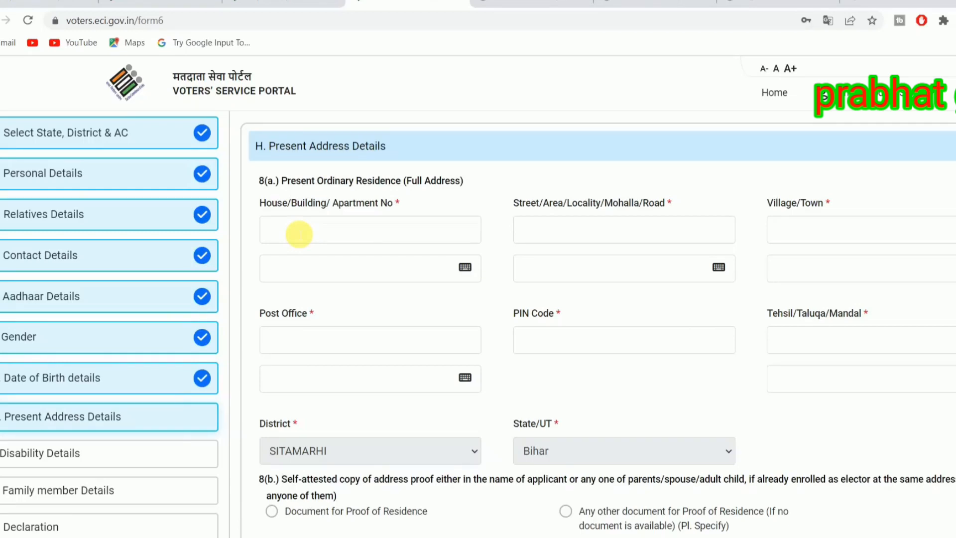
- Fill in the House/Building/Apartment No with ward no in English and वार्ड नंबर in Hindi
{"action": "left_click", "coordinate": [299, 234]}
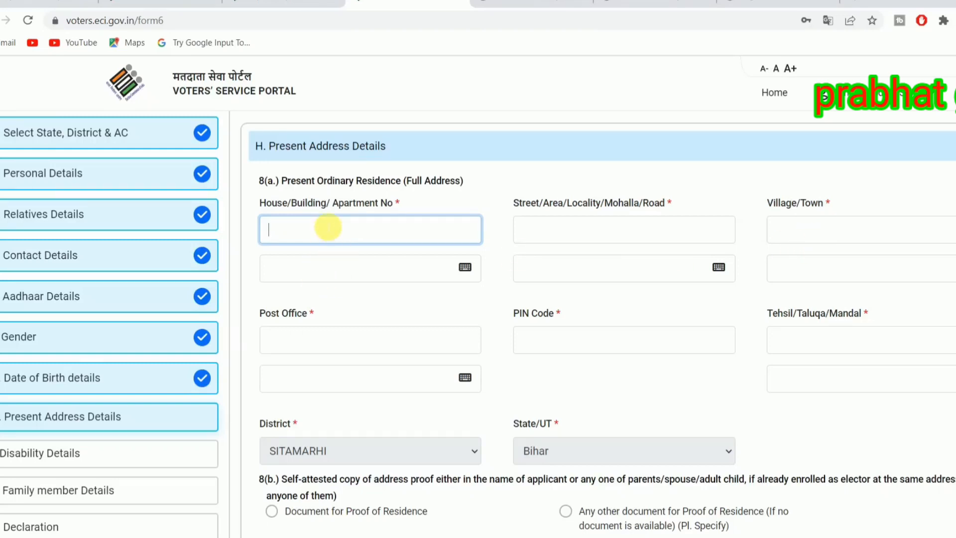
{"action": "type", "text": "ward no"}
{"action": "left_click", "coordinate": [343, 267]}
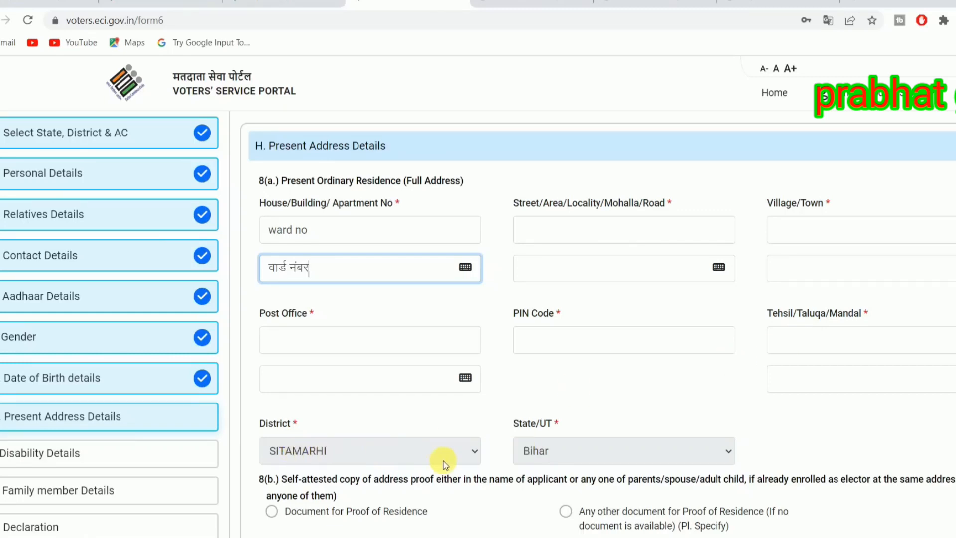
- Choose Document for Proof of Residence and select Aadhaar Card as the address proof
{"action": "scroll", "coordinate": [445, 396], "scroll_direction": "down", "scroll_amount": 1}
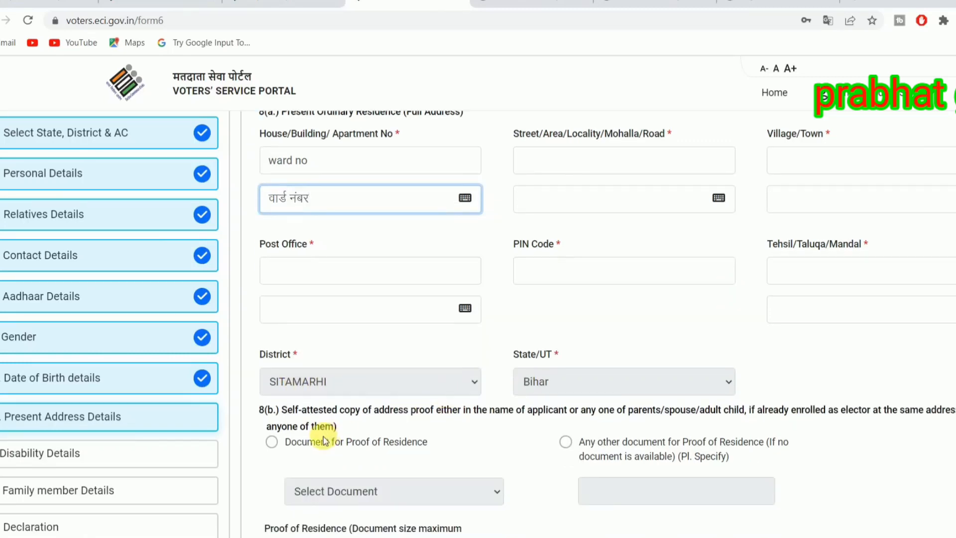
{"action": "scroll", "coordinate": [371, 411], "scroll_direction": "down", "scroll_amount": 1}
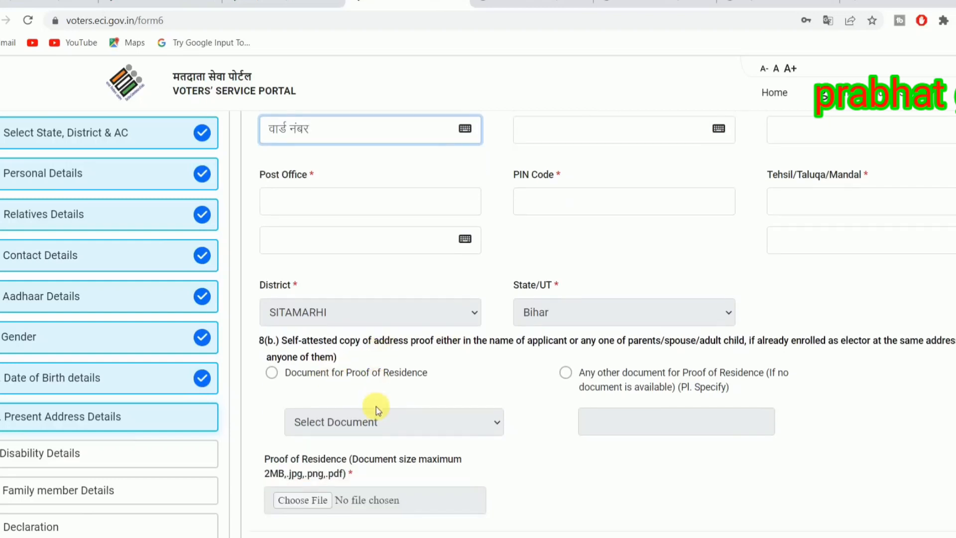
{"action": "left_click", "coordinate": [270, 375]}
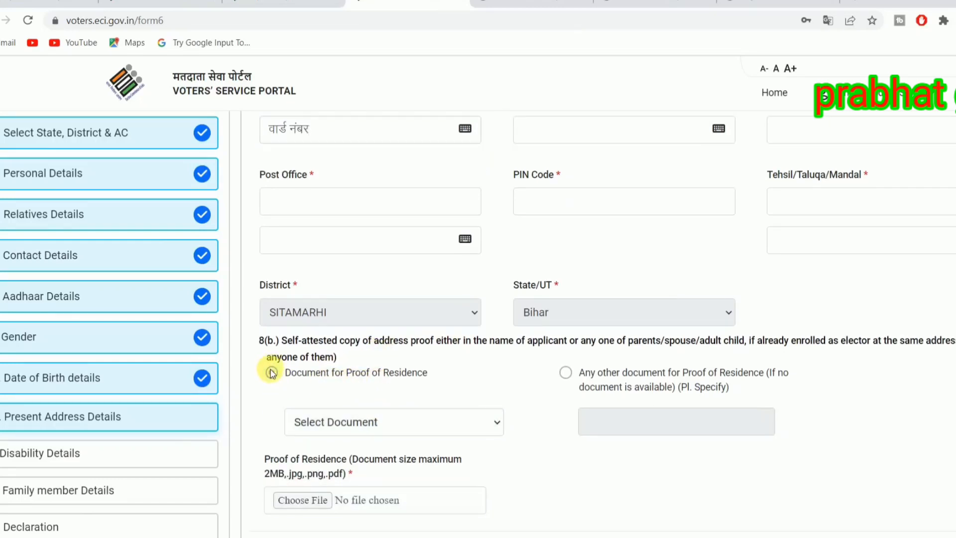
{"action": "left_click", "coordinate": [396, 426]}
{"action": "scroll", "coordinate": [518, 393], "scroll_direction": "down", "scroll_amount": 1}
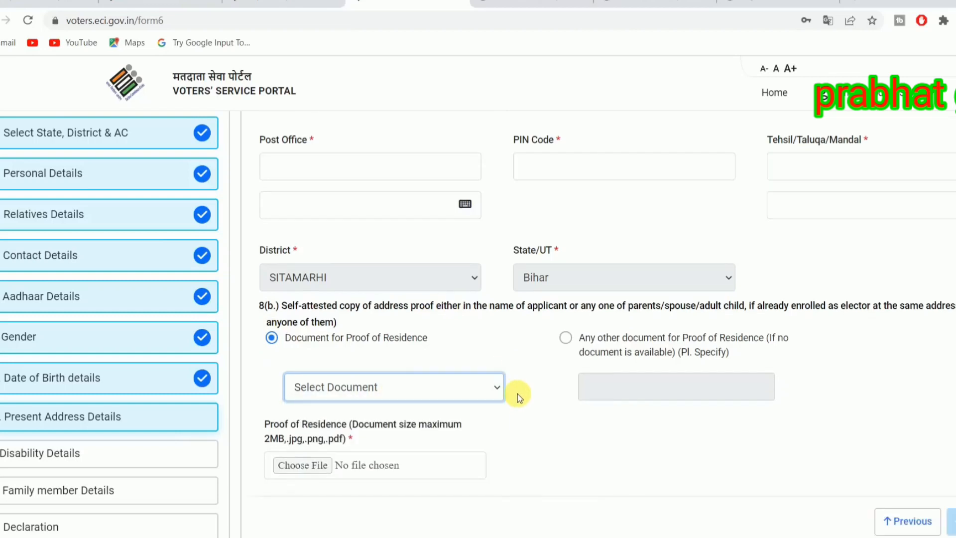
{"action": "left_click", "coordinate": [454, 357]}
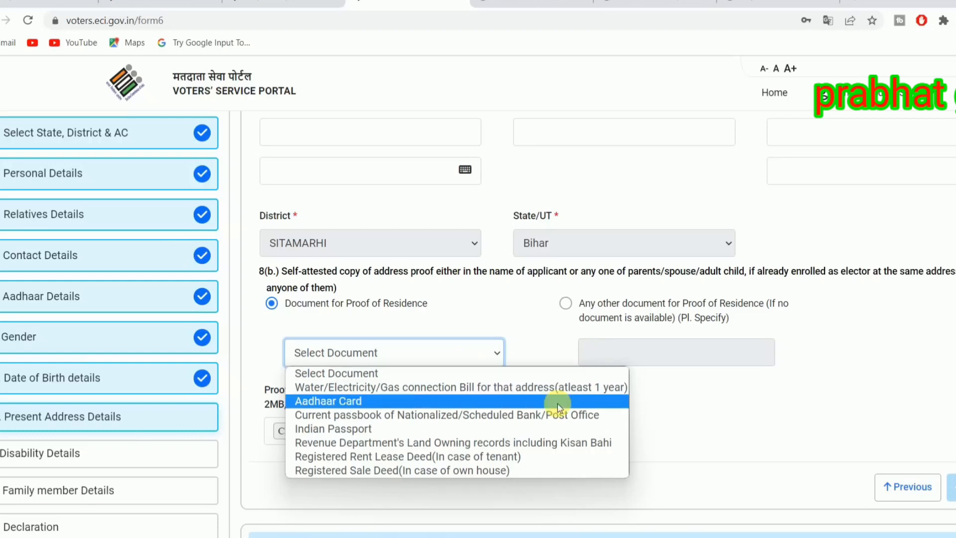
{"action": "left_click", "coordinate": [409, 401]}
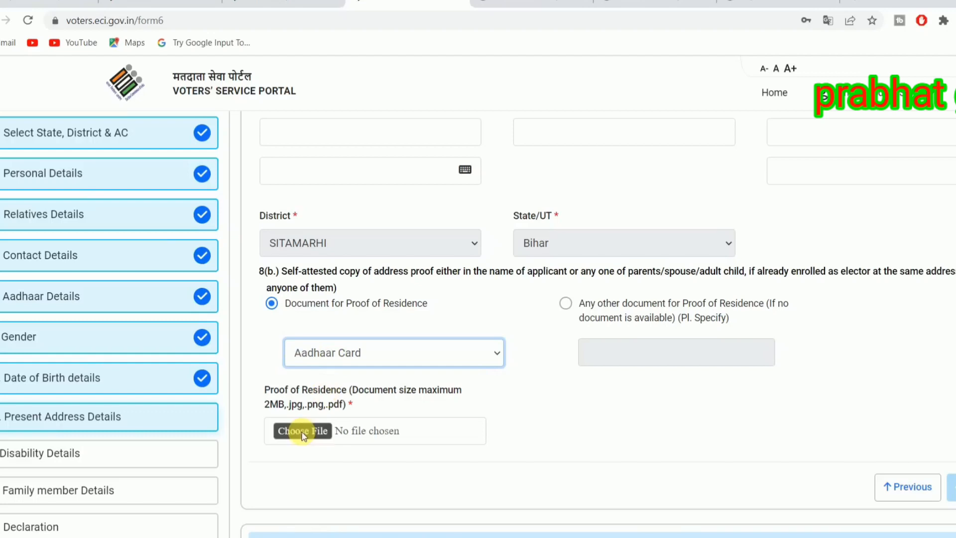
- Switch the residence proof to the option for any other document and continue past the optional disability section without filling it in
{"action": "left_click", "coordinate": [369, 355]}
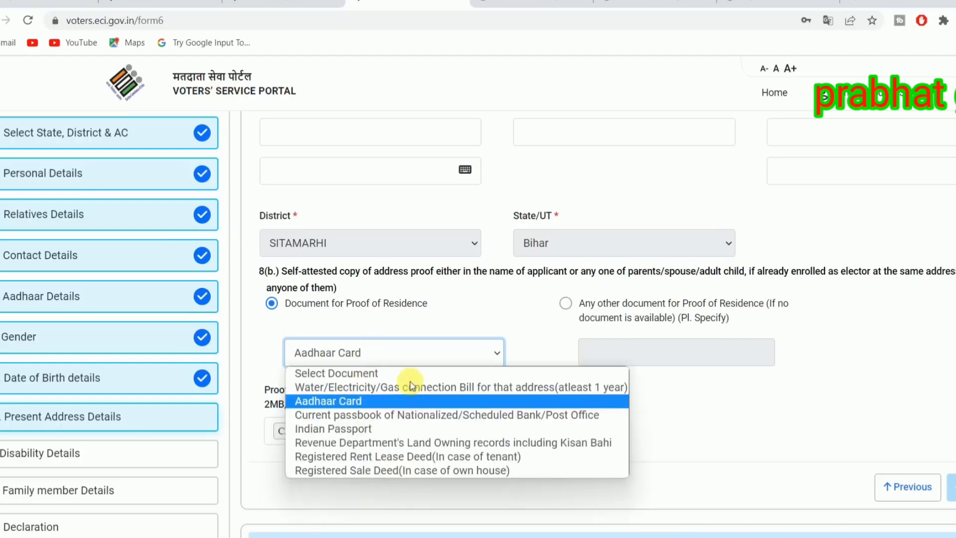
{"action": "left_click", "coordinate": [571, 301]}
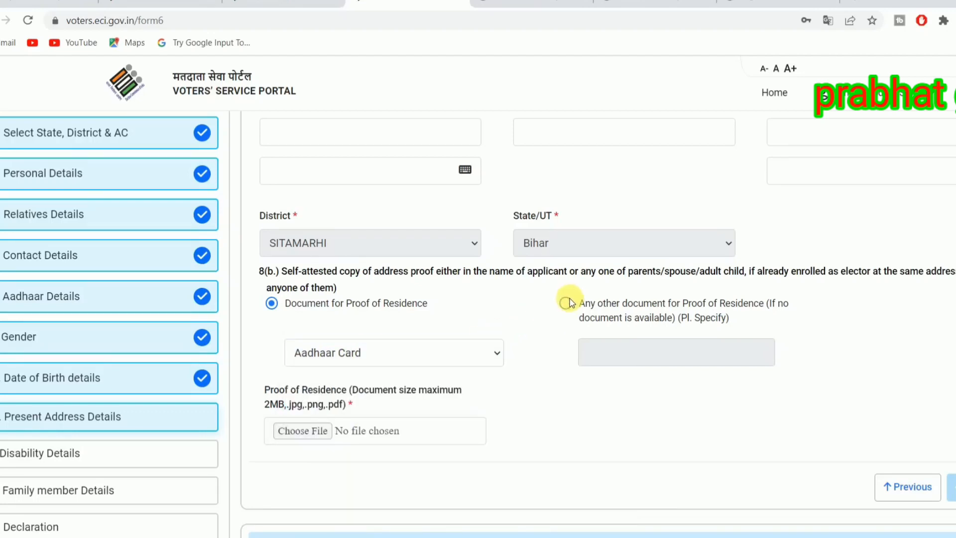
{"action": "left_click", "coordinate": [570, 302]}
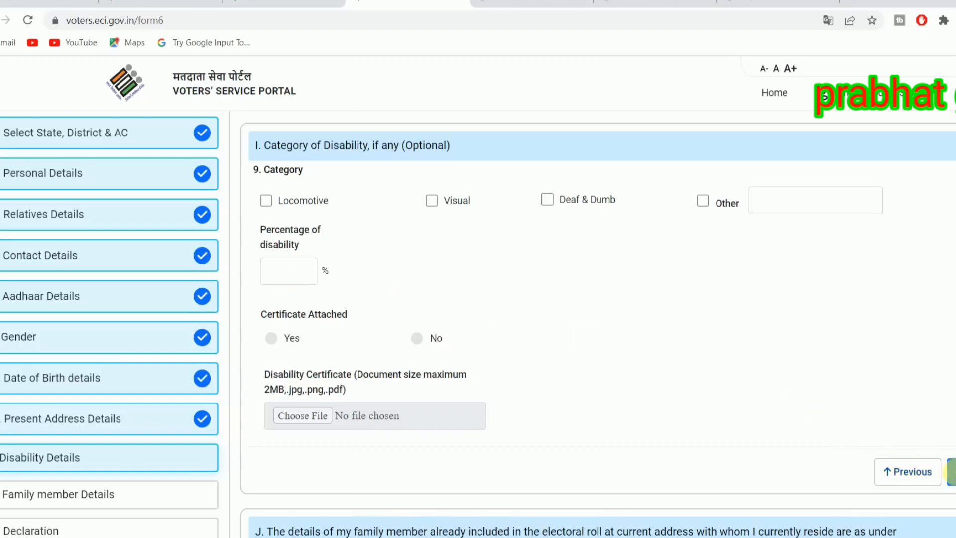
{"action": "left_click", "coordinate": [951, 472]}
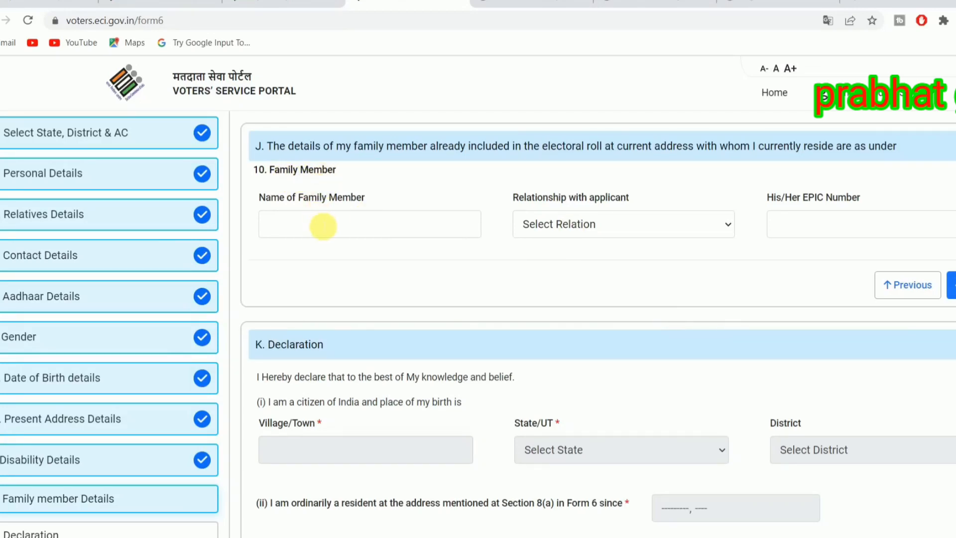
- Set the family member's relationship with the applicant to Father and continue to the Declaration section
{"action": "left_click", "coordinate": [506, 224]}
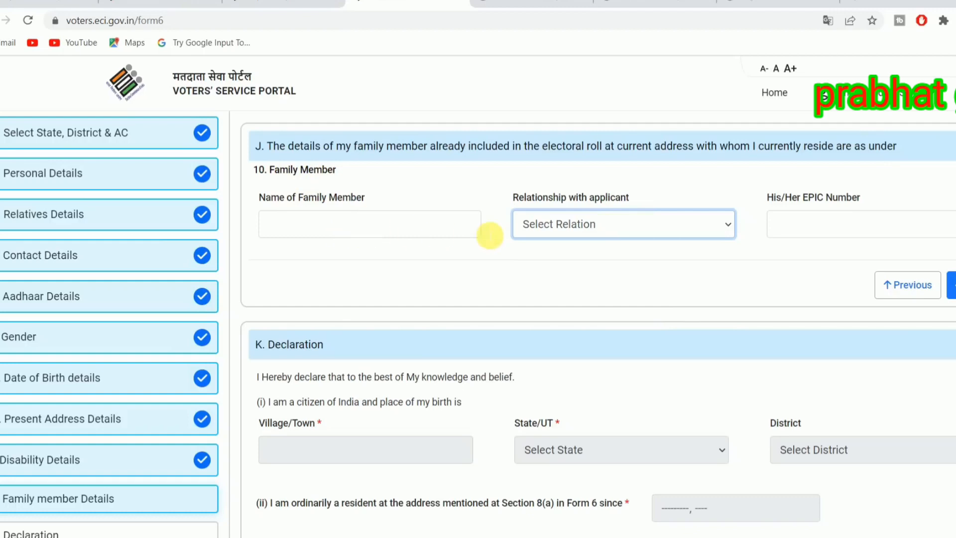
{"action": "left_click", "coordinate": [571, 224]}
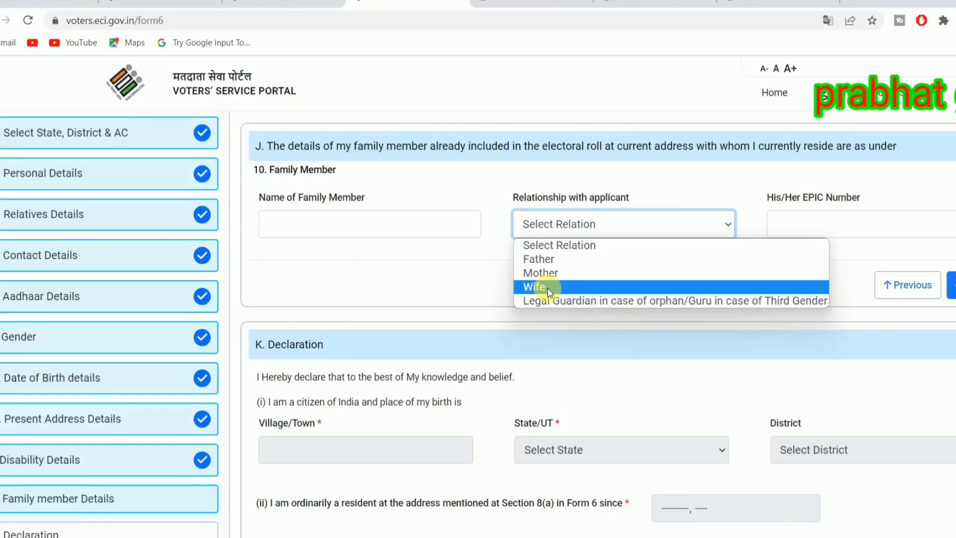
{"action": "left_click", "coordinate": [559, 266]}
{"action": "left_click", "coordinate": [374, 225]}
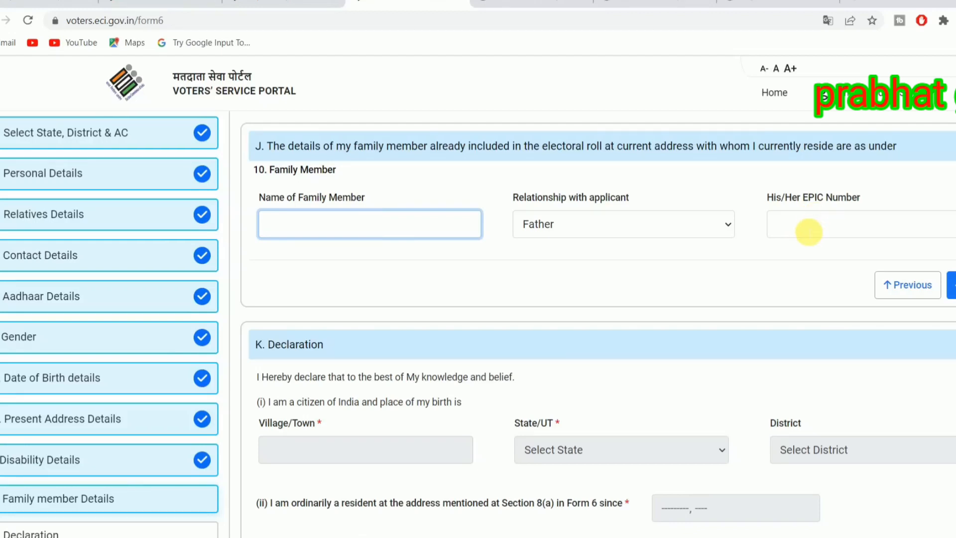
{"action": "scroll", "coordinate": [896, 315], "scroll_direction": "up", "scroll_amount": 3}
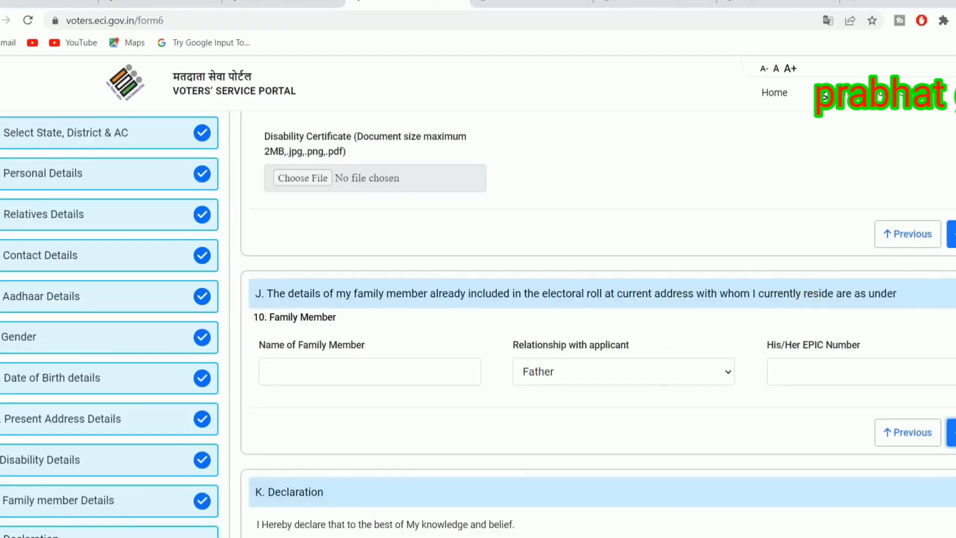
{"action": "left_click", "coordinate": [951, 432]}
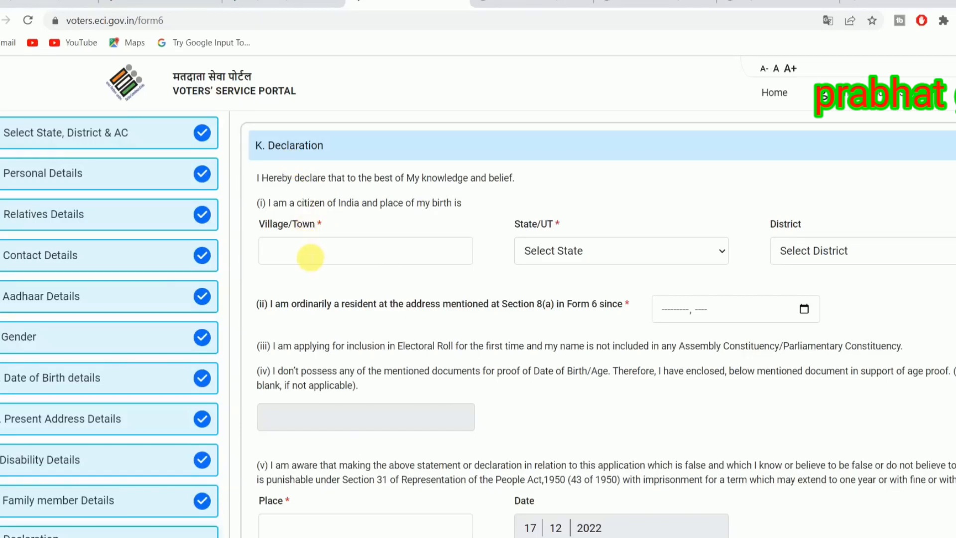
- Set the applicant's place of birth in the Declaration to state Bihar and district SITAMARHI
{"action": "left_click", "coordinate": [581, 257]}
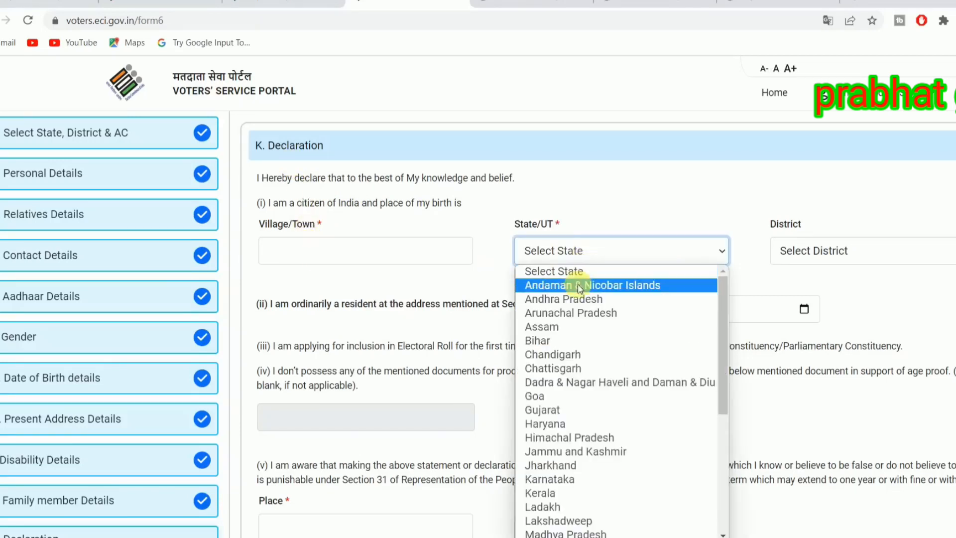
{"action": "left_click", "coordinate": [563, 339]}
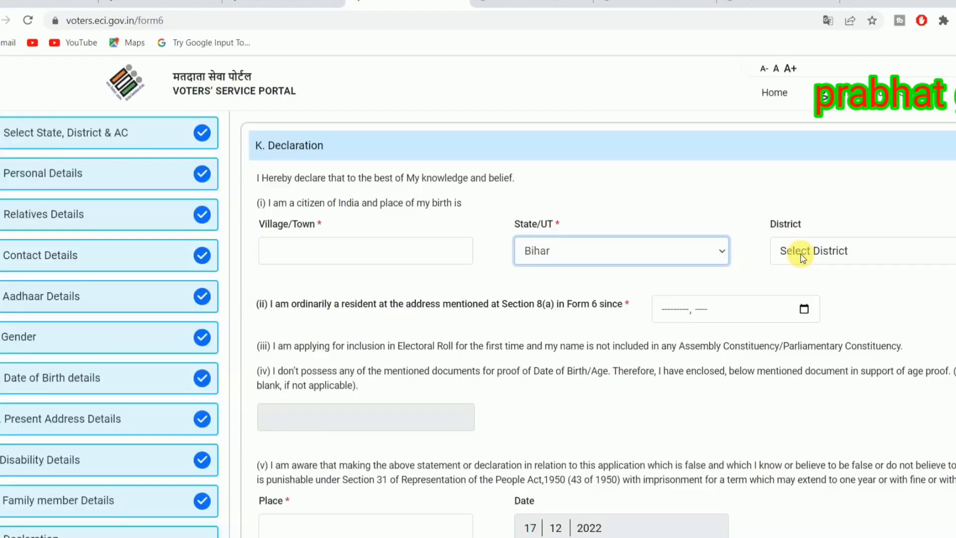
{"action": "left_click", "coordinate": [801, 254]}
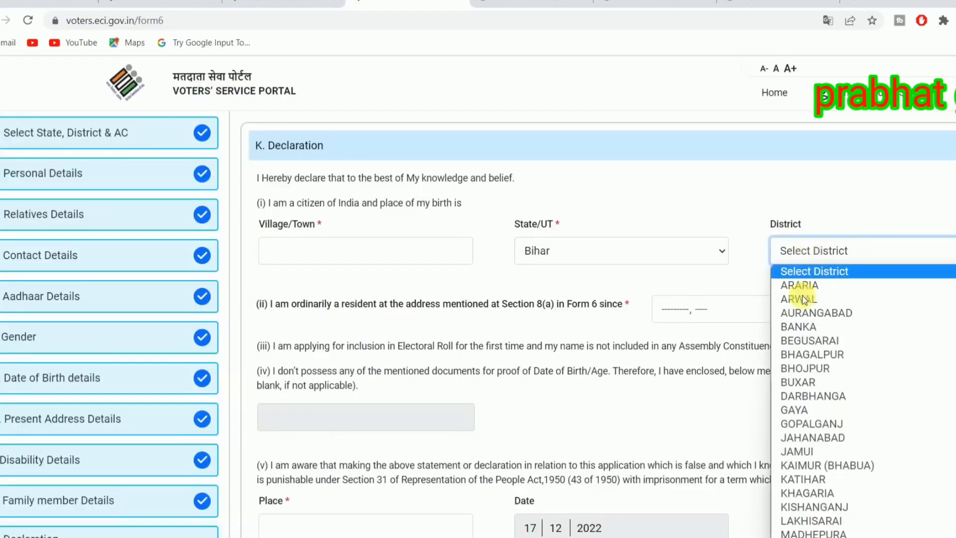
{"action": "scroll", "coordinate": [817, 398], "scroll_direction": "down", "scroll_amount": 5}
{"action": "left_click", "coordinate": [828, 493]}
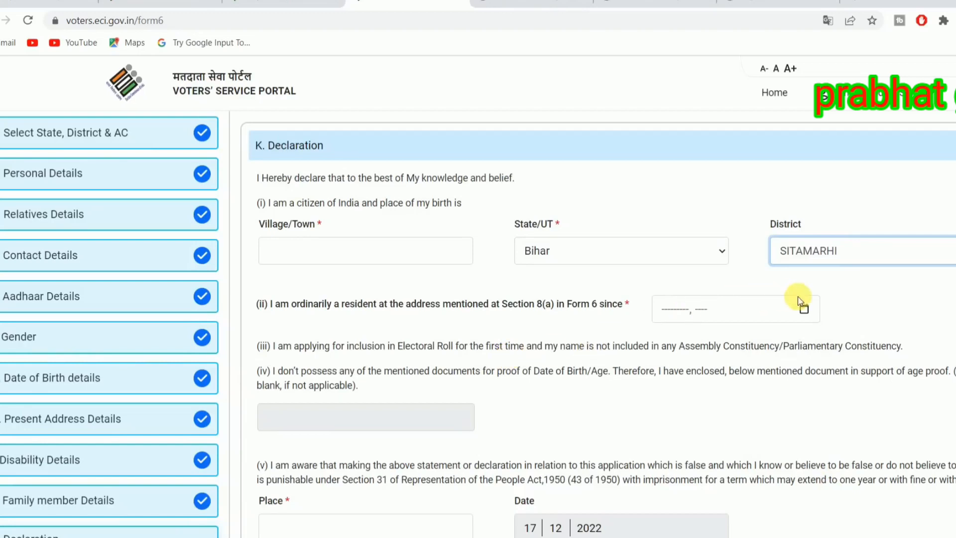
- Set the month of ordinary residence at the address to January 2022 and complete the Declaration with sitamarhi as the place
{"action": "left_click", "coordinate": [804, 310]}
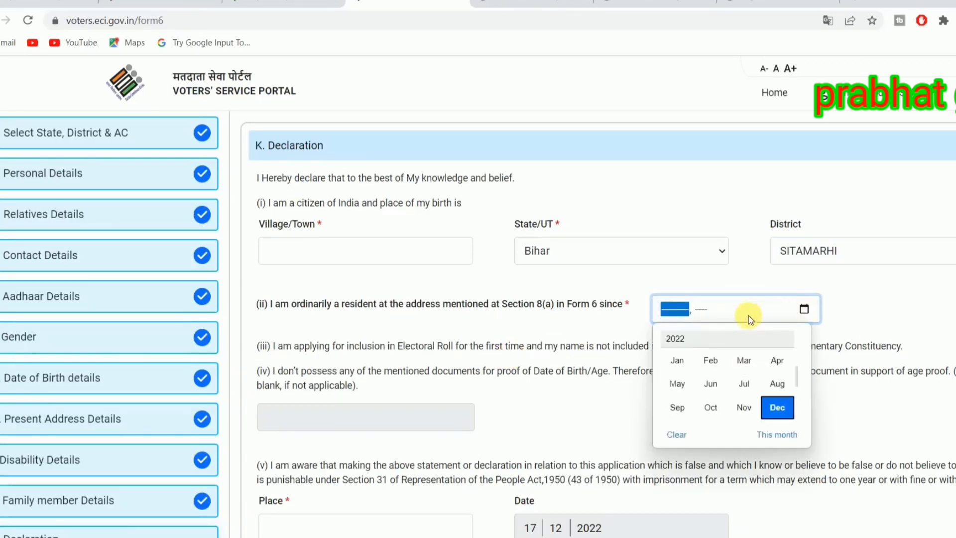
{"action": "left_click", "coordinate": [677, 359]}
{"action": "scroll", "coordinate": [361, 325], "scroll_direction": "down", "scroll_amount": 4}
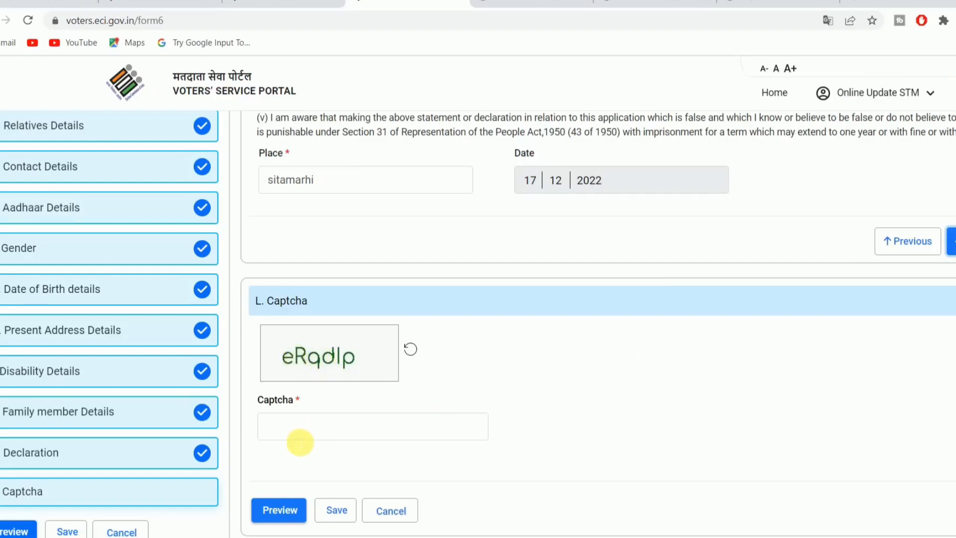
- Preview the completed Form 6, review it through to the closing notes and submit the application
{"action": "left_click", "coordinate": [286, 518]}
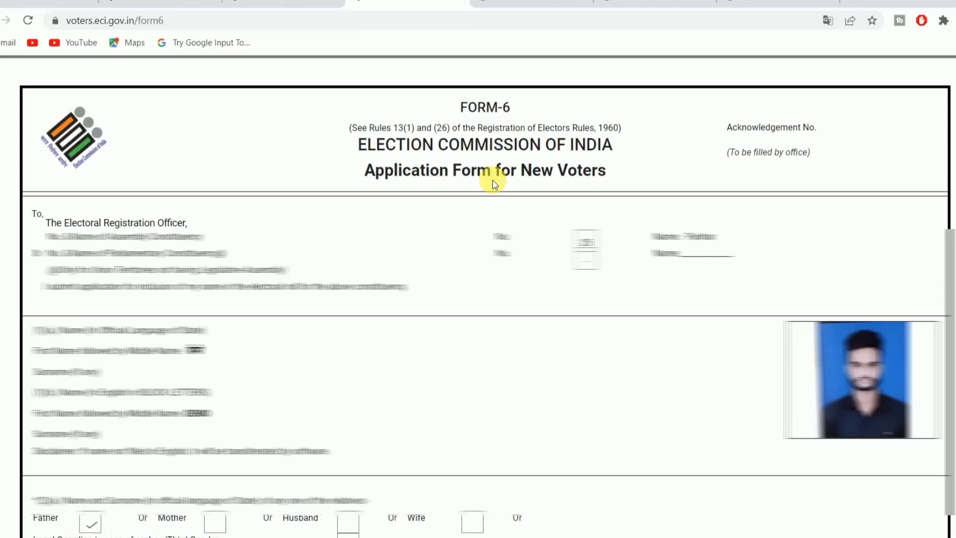
{"action": "scroll", "coordinate": [496, 182], "scroll_direction": "down", "scroll_amount": 10}
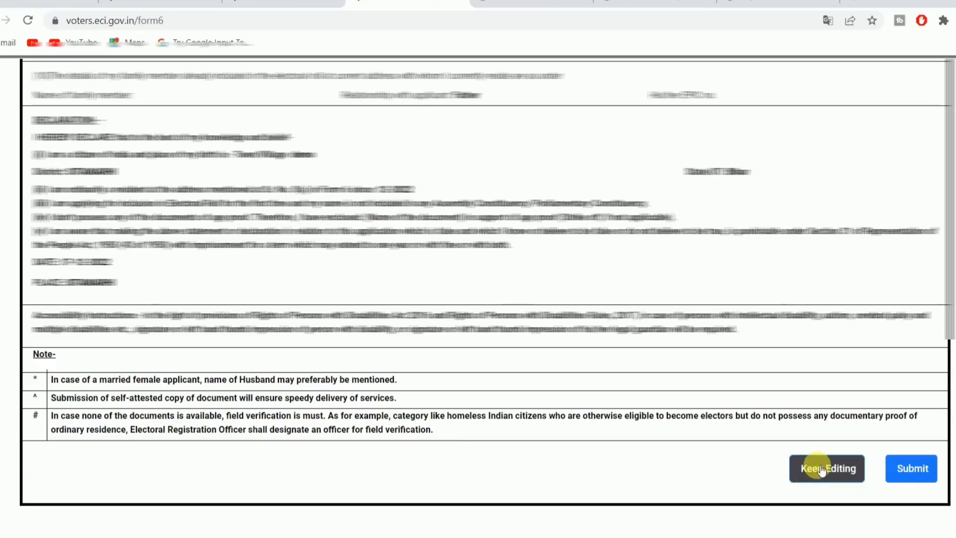
{"action": "left_click", "coordinate": [911, 468]}
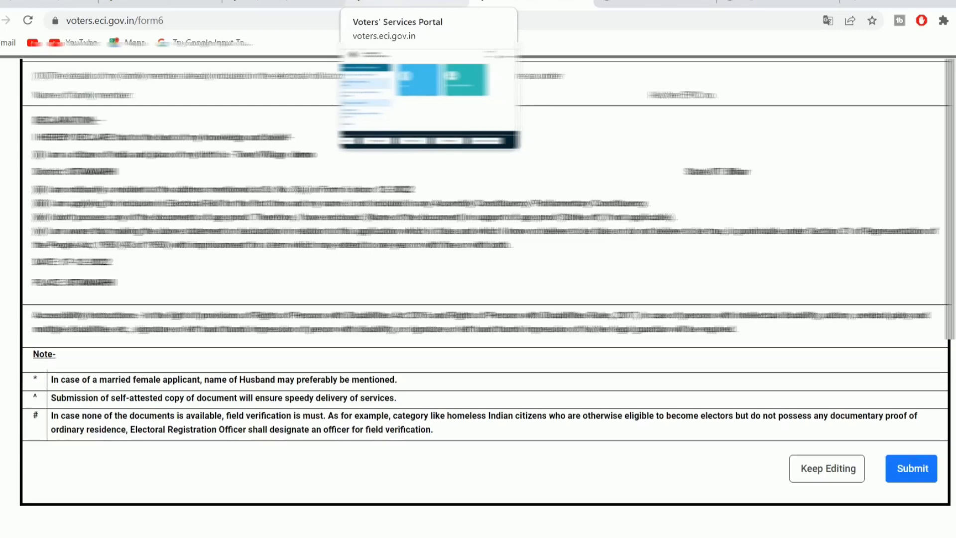
- Return to the Voters' Service Portal home page and open Track Application Status
{"action": "left_click", "coordinate": [407, 3]}
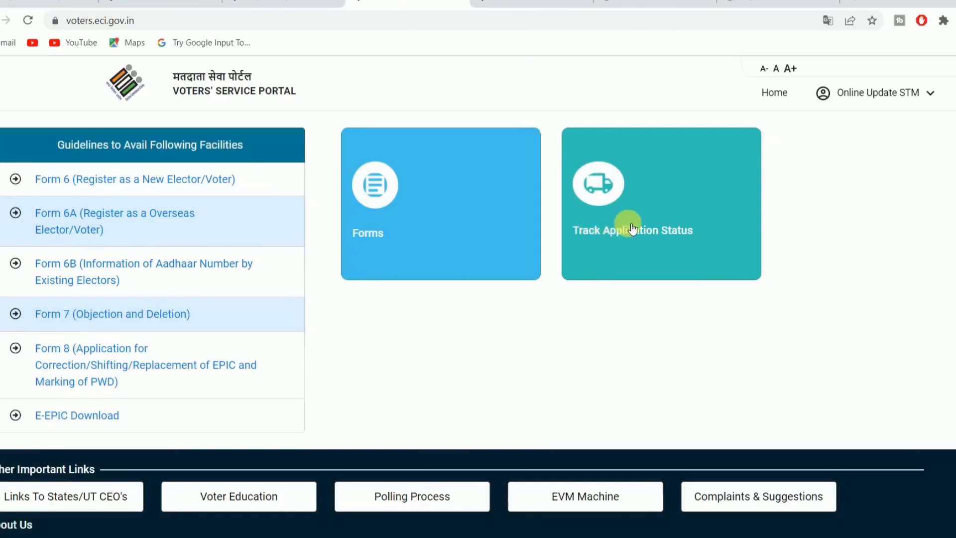
{"action": "left_click", "coordinate": [652, 233]}
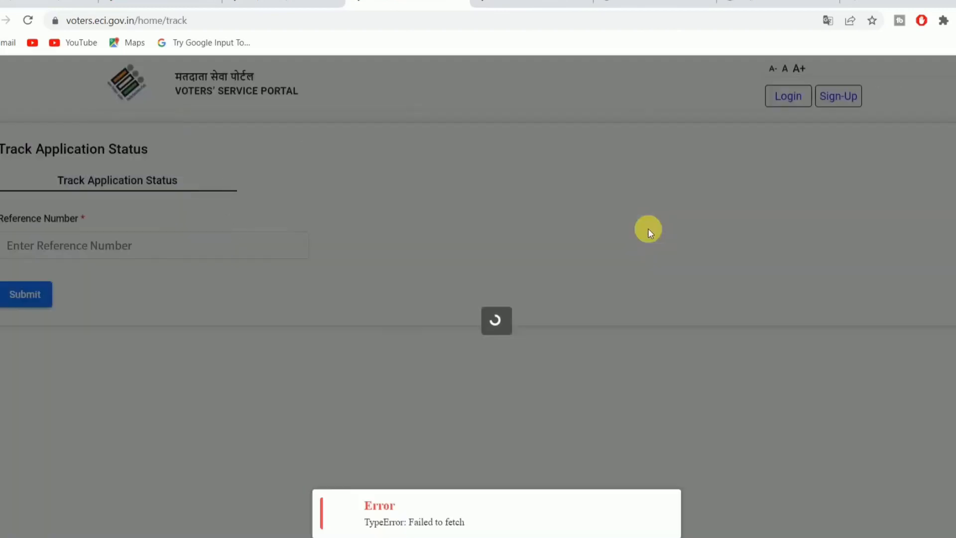